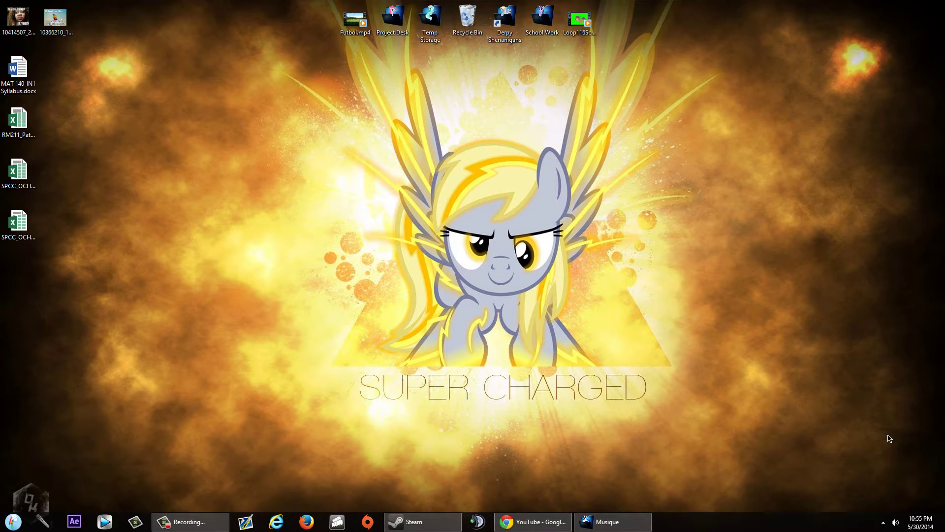
- Play the MLP IRL YouTube video for reference, pause it at 2:20, and minimize Chrome
{"action": "left_click", "coordinate": [538, 528]}
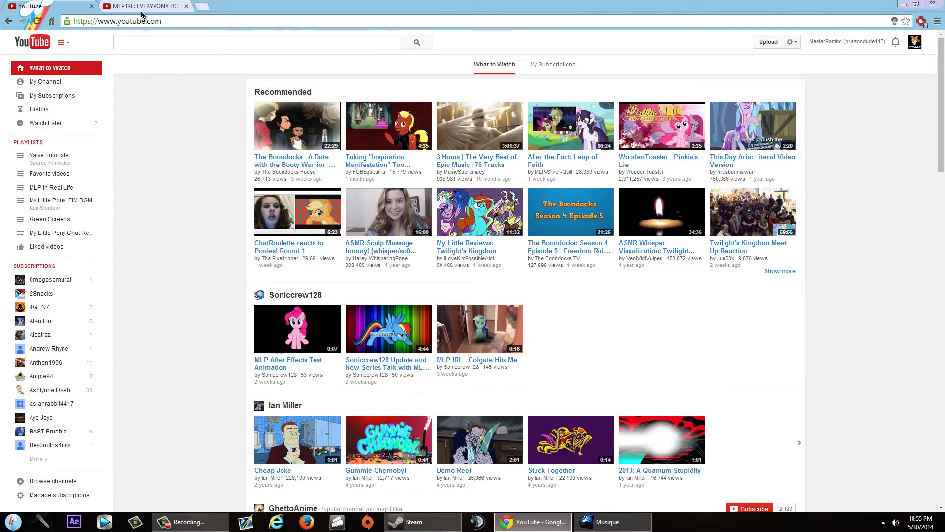
{"action": "left_click", "coordinate": [141, 7]}
{"action": "left_click", "coordinate": [332, 176]}
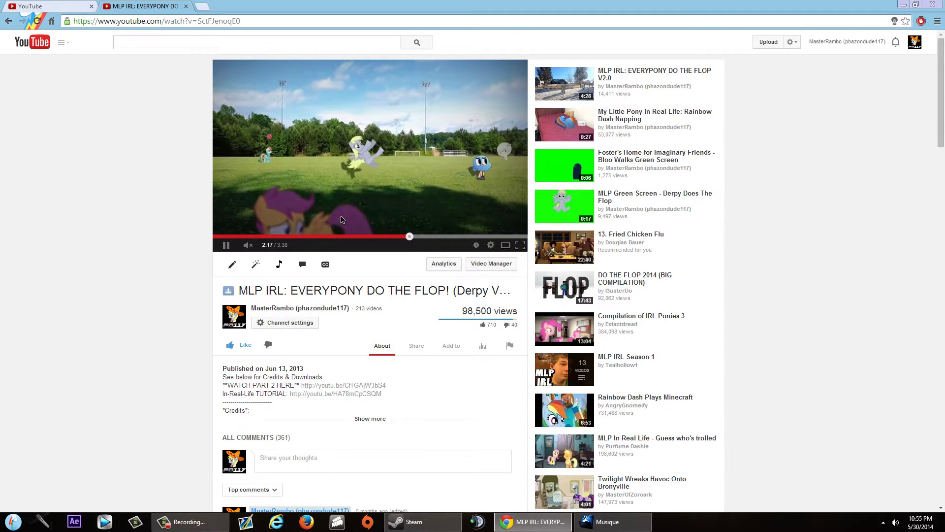
{"action": "left_click", "coordinate": [415, 199]}
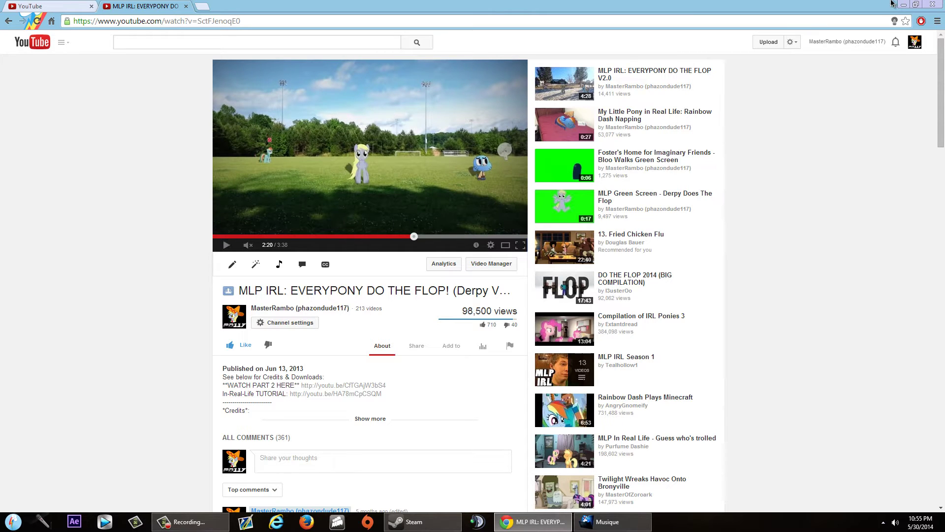
{"action": "left_click", "coordinate": [905, 5]}
{"action": "double_click", "coordinate": [354, 27]}
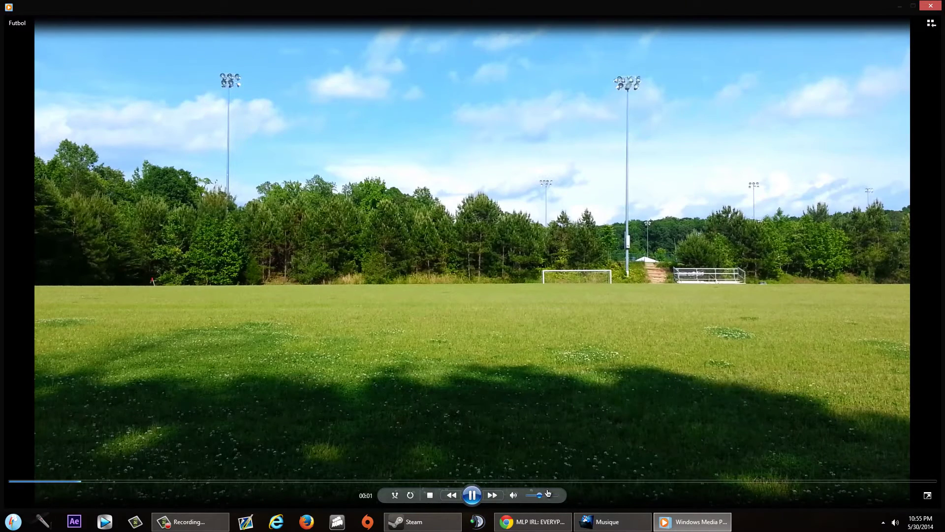
{"action": "left_click_drag", "start_coordinate": [548, 492], "coordinate": [557, 495]}
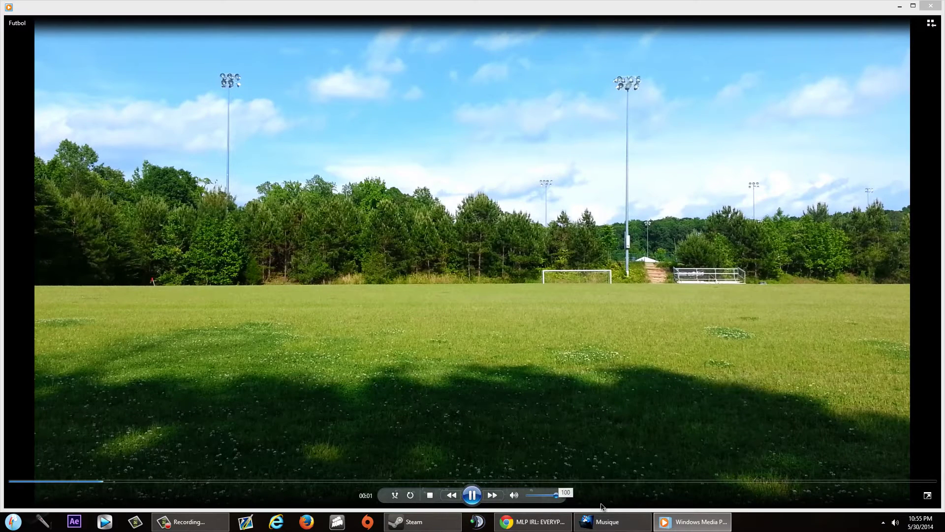
{"action": "left_click", "coordinate": [934, 6]}
{"action": "double_click", "coordinate": [581, 20]}
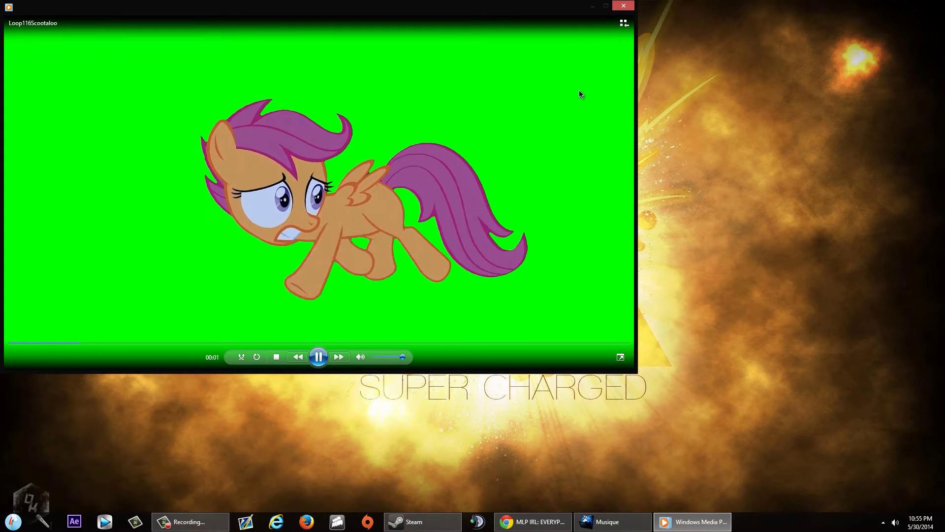
{"action": "key", "text": "alt+F4"}
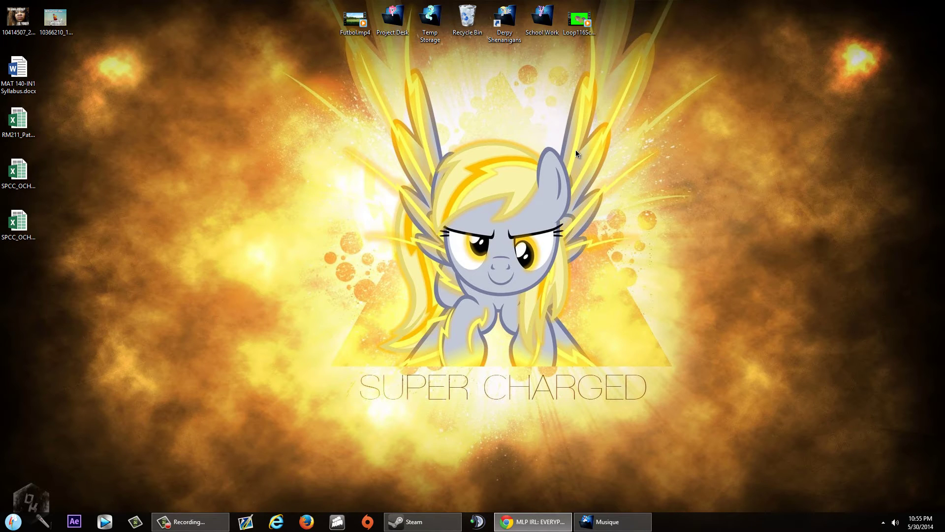
- Launch After Effects and import Loop116Scootaloo.mp4 and Futbol.mp4 from the desktop into the Project panel
{"action": "left_click", "coordinate": [74, 521]}
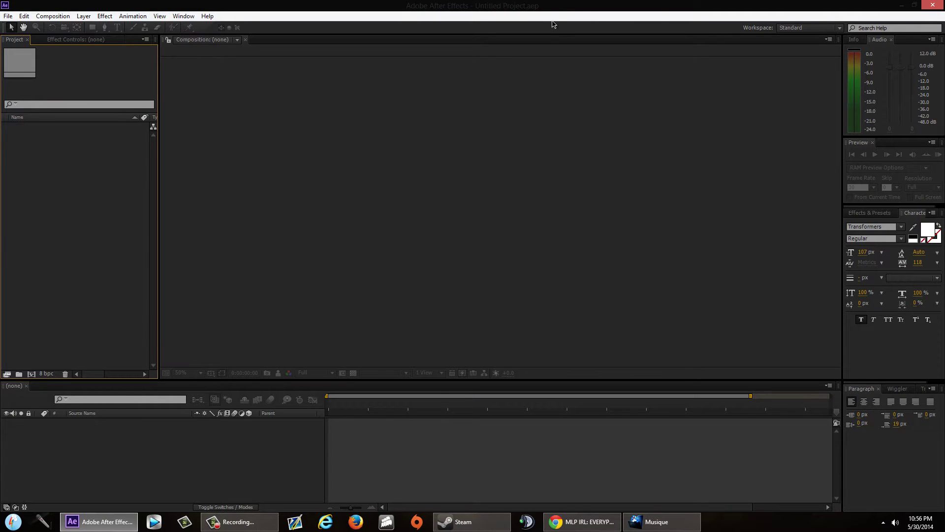
{"action": "left_click_drag", "start_coordinate": [555, 6], "coordinate": [566, 70]}
{"action": "left_click_drag", "start_coordinate": [579, 21], "coordinate": [96, 225]}
{"action": "left_click_drag", "start_coordinate": [355, 20], "coordinate": [95, 223]}
{"action": "double_click", "coordinate": [288, 66]}
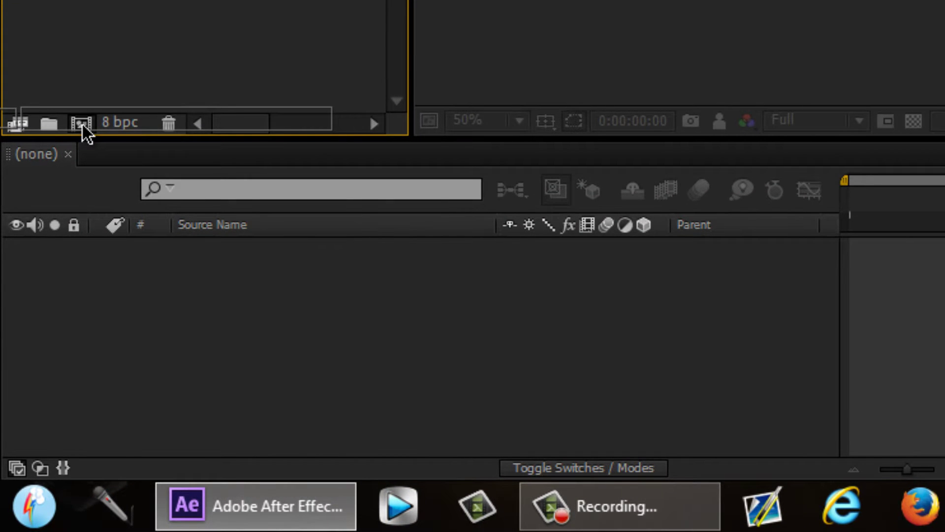
- Create a Futbol composition from Futbol.mp4 and stack Loop116Scootaloo.mp4 on top as a layer
{"action": "left_click", "coordinate": [82, 124]}
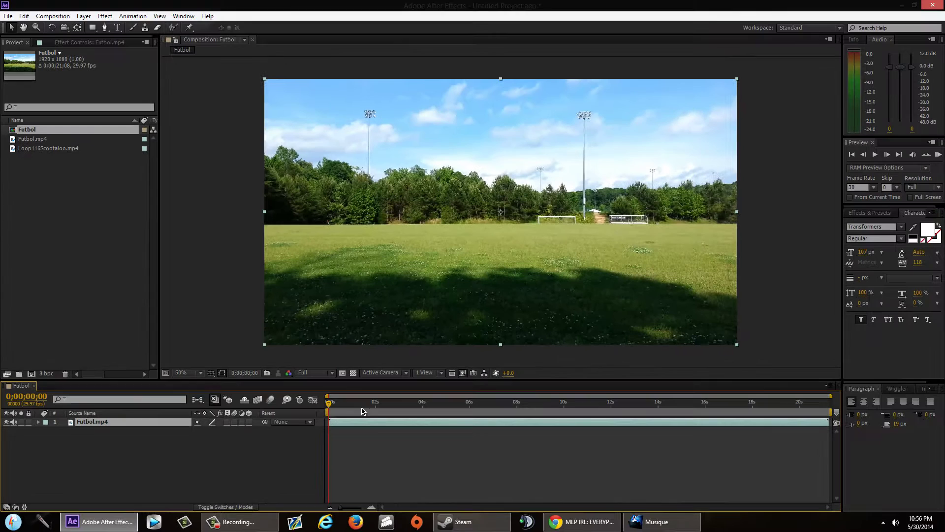
{"action": "left_click_drag", "start_coordinate": [360, 410], "coordinate": [496, 422]}
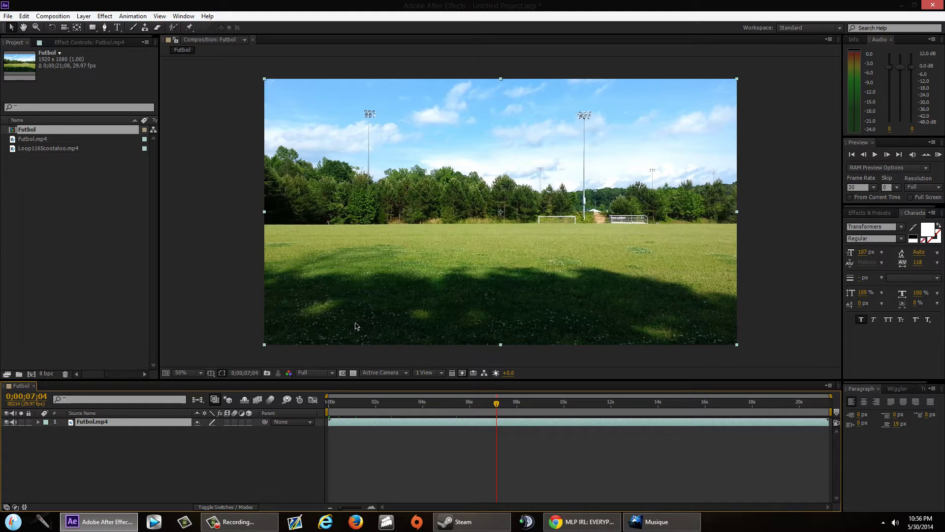
{"action": "left_click", "coordinate": [44, 140]}
{"action": "left_click_drag", "start_coordinate": [48, 149], "coordinate": [142, 419]}
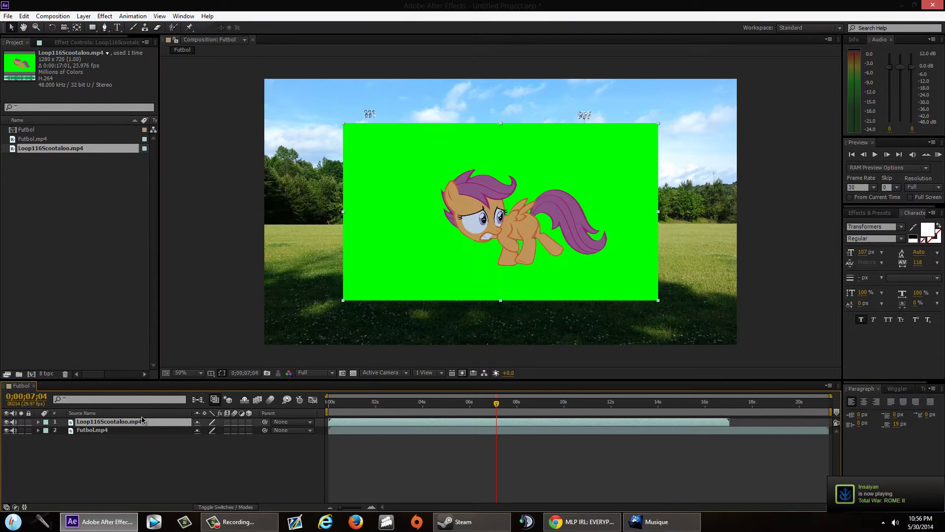
- Apply Keylight (1.2) to the pony layer and sample the green background as Screen Colour
{"action": "left_click", "coordinate": [105, 16]}
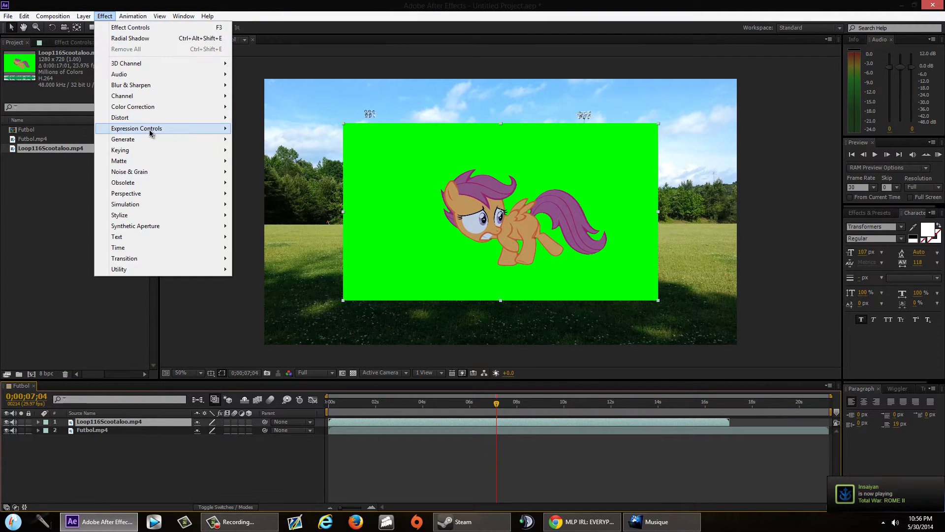
{"action": "mouse_move", "coordinate": [199, 150]}
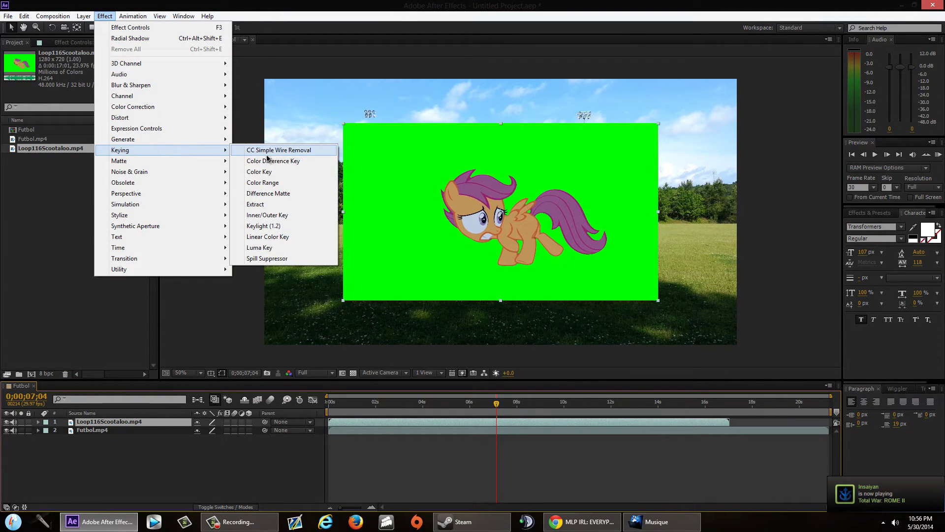
{"action": "left_click", "coordinate": [271, 230]}
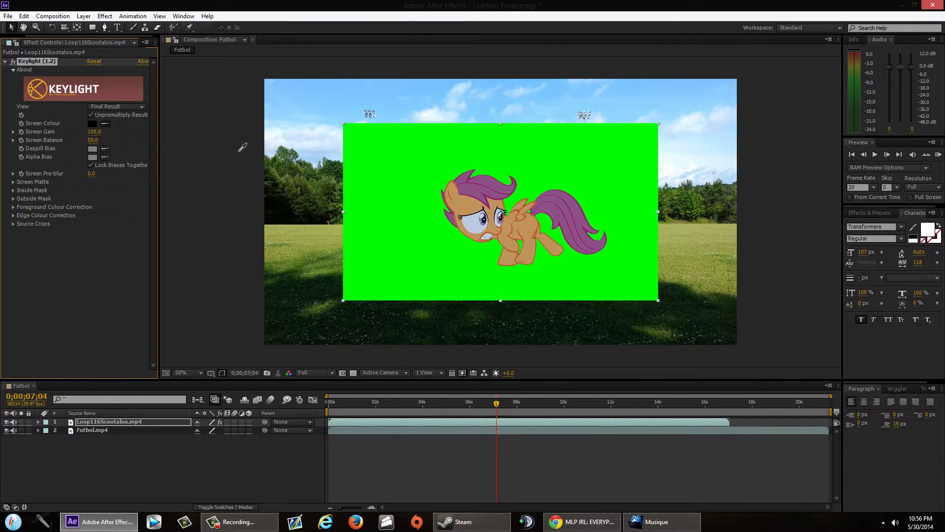
{"action": "left_click", "coordinate": [382, 191]}
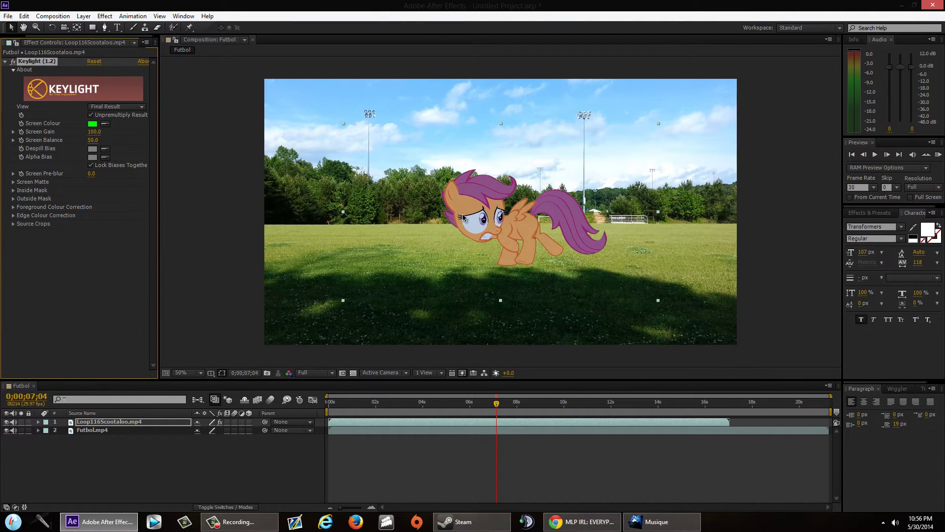
- Scale the keyed pony down from her corner handles so she stands on the field
{"action": "left_click_drag", "start_coordinate": [483, 222], "coordinate": [476, 229]}
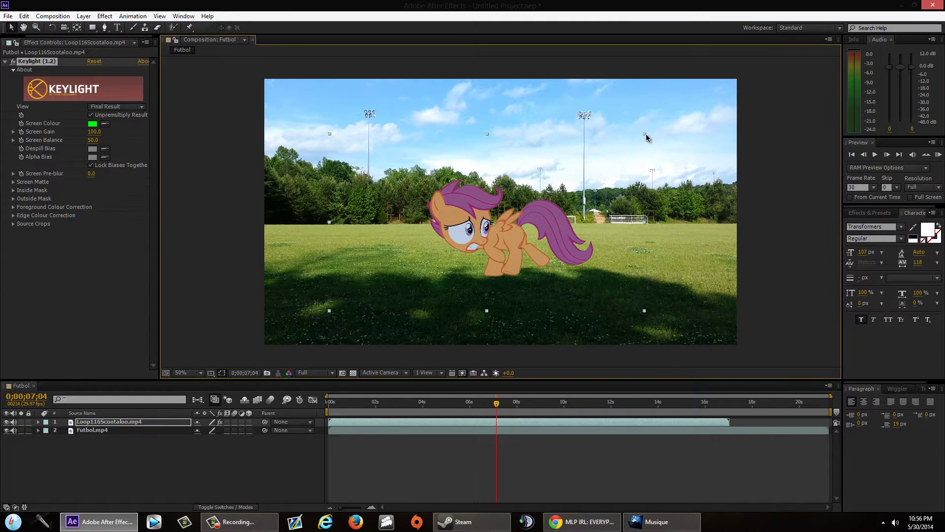
{"action": "left_click_drag", "start_coordinate": [646, 134], "coordinate": [601, 157]}
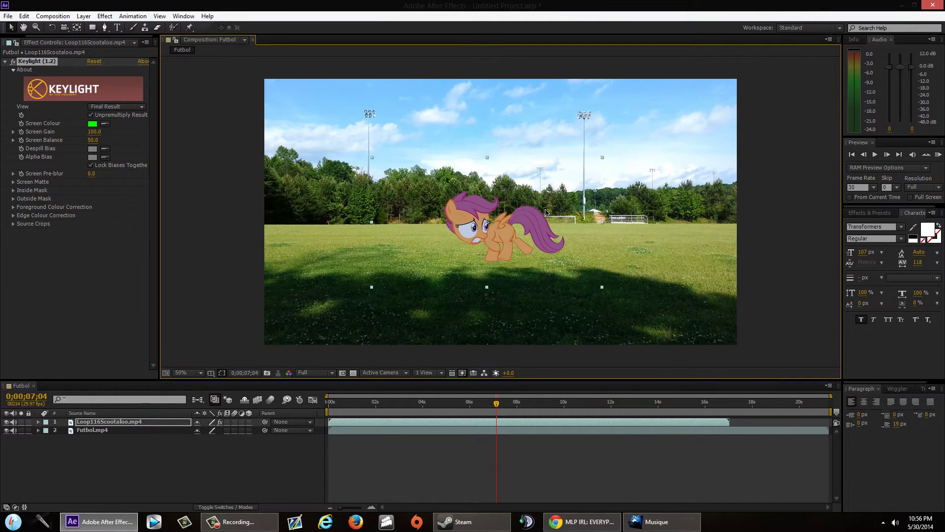
{"action": "left_click", "coordinate": [597, 165]}
{"action": "left_click", "coordinate": [602, 161]}
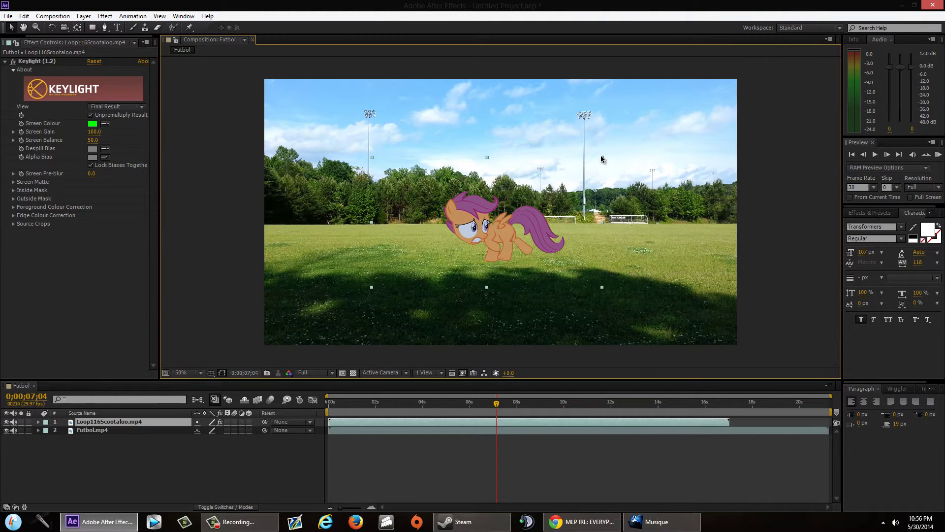
{"action": "left_click", "coordinate": [601, 161]}
{"action": "left_click", "coordinate": [591, 166]}
{"action": "left_click_drag", "start_coordinate": [602, 157], "coordinate": [584, 177]}
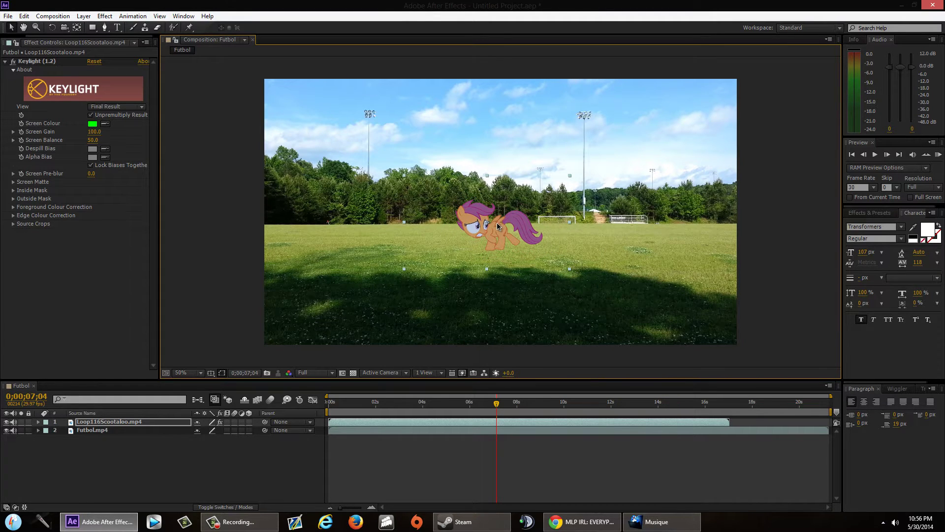
{"action": "left_click_drag", "start_coordinate": [492, 222], "coordinate": [498, 222]}
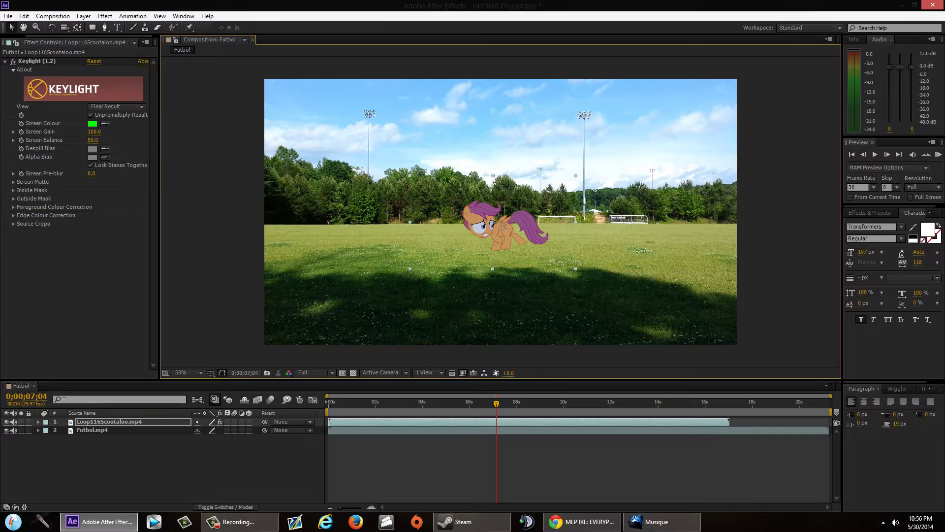
{"action": "double_click", "coordinate": [576, 175]}
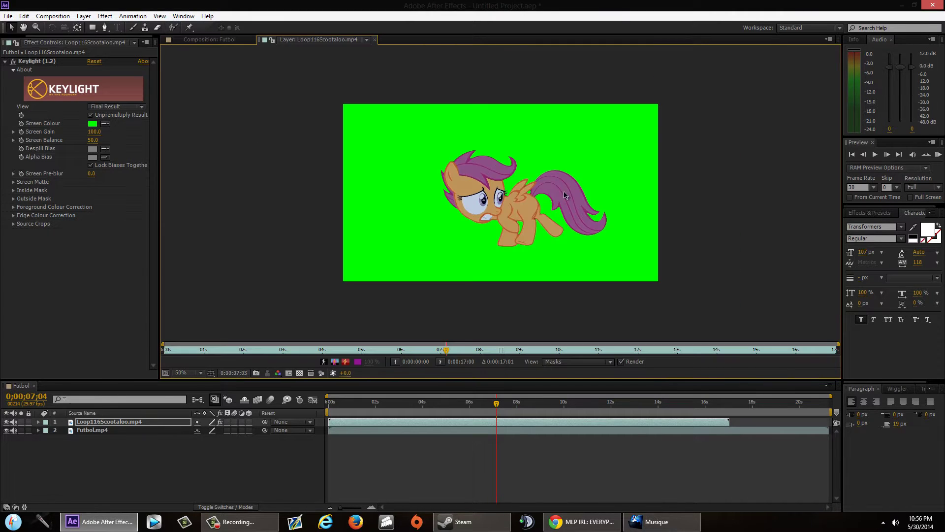
{"action": "left_click", "coordinate": [526, 522]}
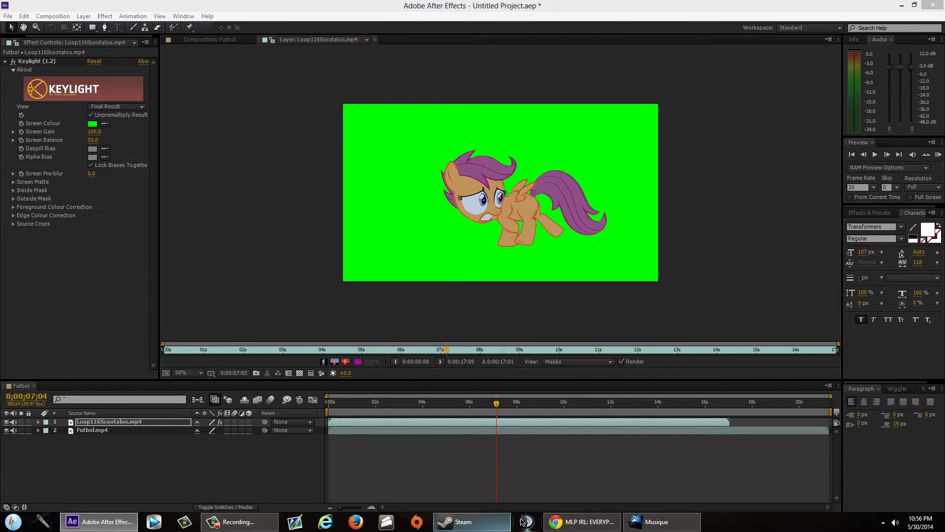
{"action": "left_click", "coordinate": [859, 19]}
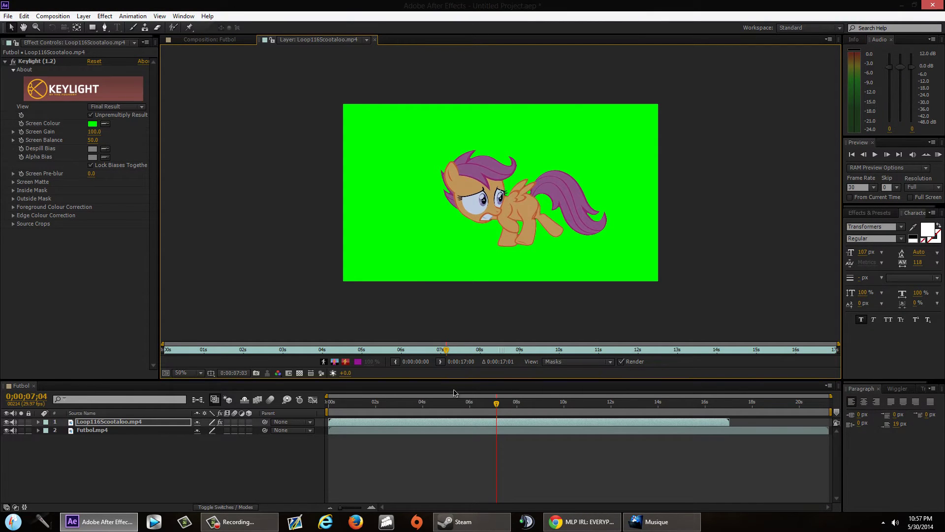
- Resize the pony slightly from her corner and settle her mid-field near the goal
{"action": "left_click", "coordinate": [376, 40]}
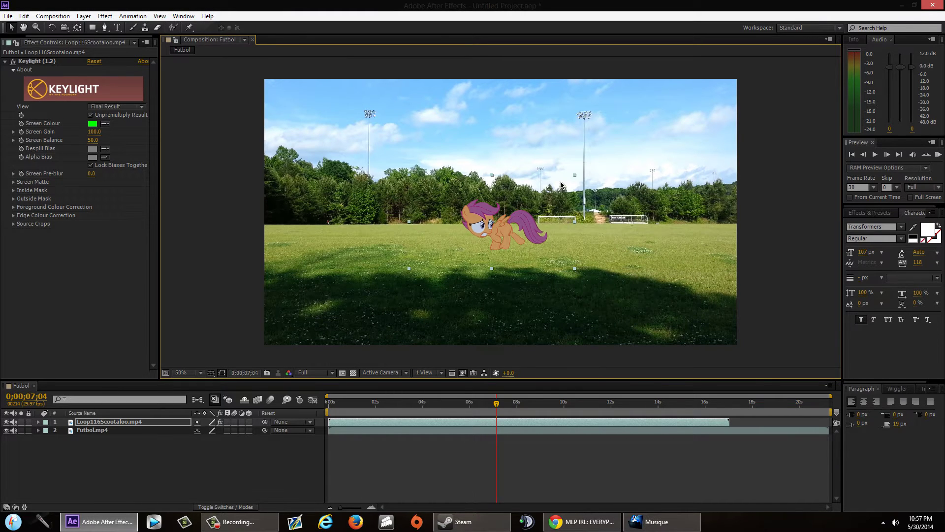
{"action": "left_click_drag", "start_coordinate": [561, 185], "coordinate": [530, 222]}
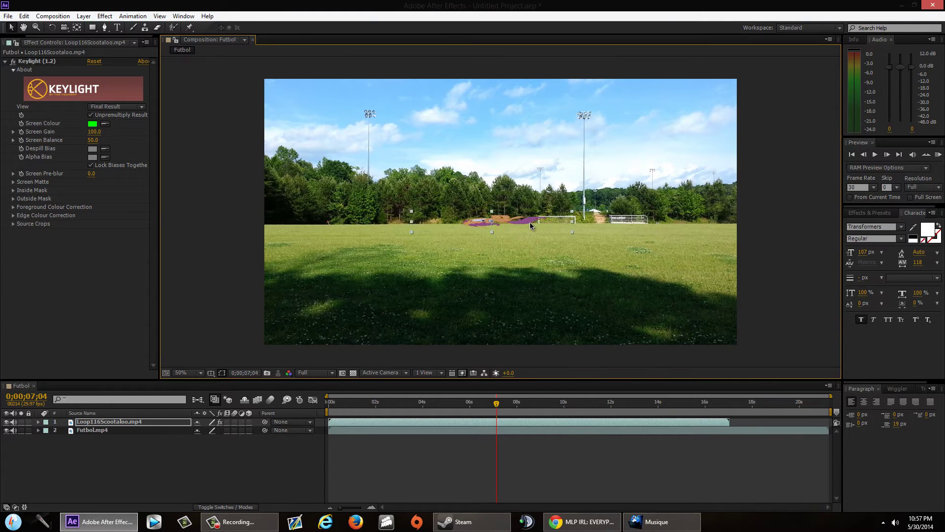
{"action": "left_click_drag", "start_coordinate": [507, 187], "coordinate": [564, 189]}
{"action": "mouse_move", "coordinate": [500, 224]}
{"action": "left_mouse_down"}
{"action": "mouse_move", "coordinate": [495, 230]}
{"action": "mouse_move", "coordinate": [746, 228]}
{"action": "mouse_move", "coordinate": [512, 231]}
{"action": "left_mouse_up"}
{"action": "left_click_drag", "start_coordinate": [413, 233], "coordinate": [279, 238]}
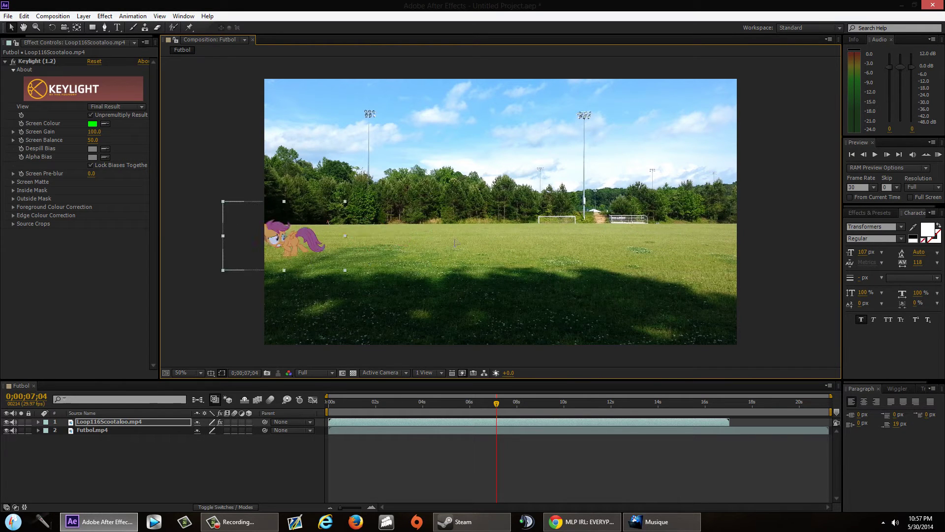
{"action": "left_click_drag", "start_coordinate": [455, 243], "coordinate": [458, 242]}
- Preview the composition, then drag the pony layer just past the frame's right edge
{"action": "key", "text": "space"}
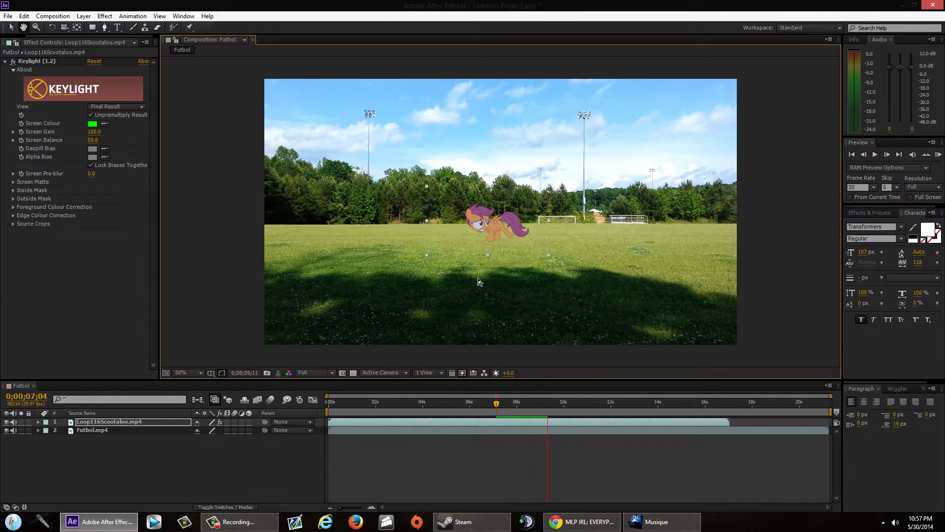
{"action": "key", "text": "space"}
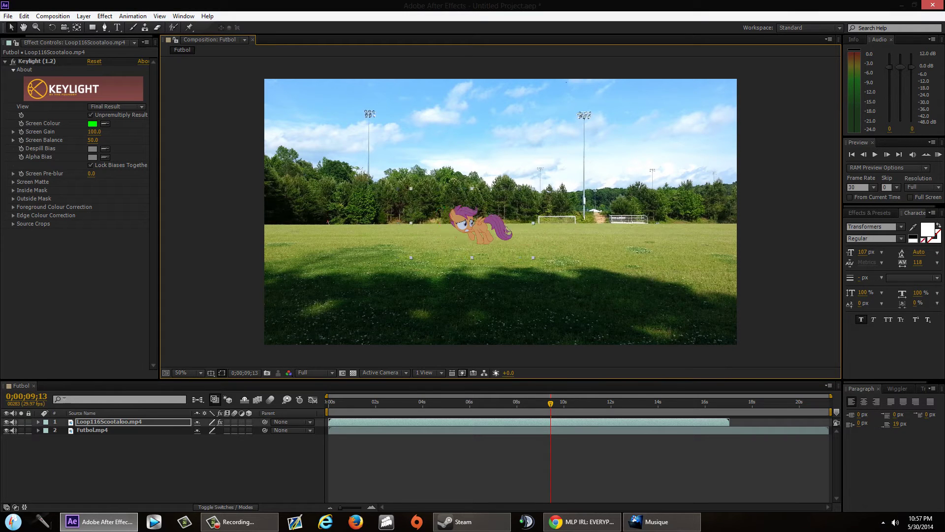
{"action": "left_click_drag", "start_coordinate": [410, 231], "coordinate": [810, 235]}
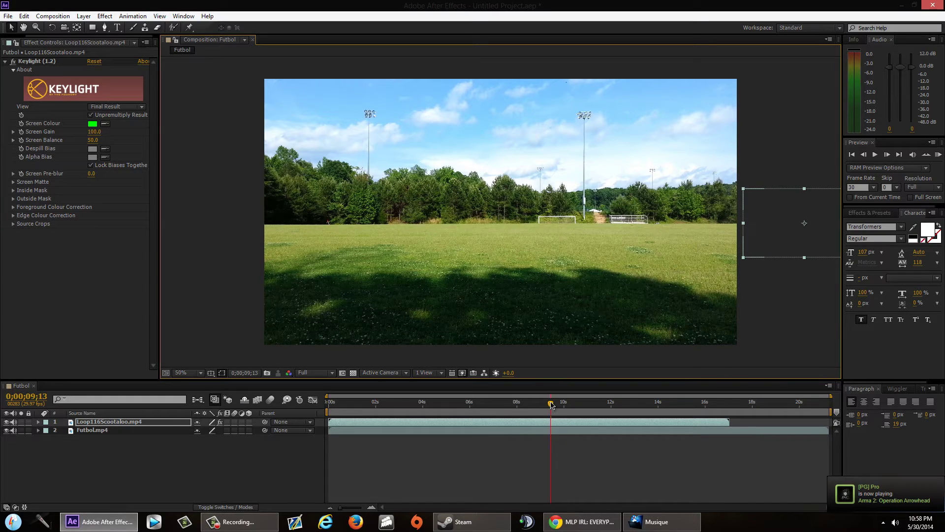
- Set the current time to 0;00;04;00 and nudge the off-frame pony slightly upward
{"action": "key", "text": "Home"}
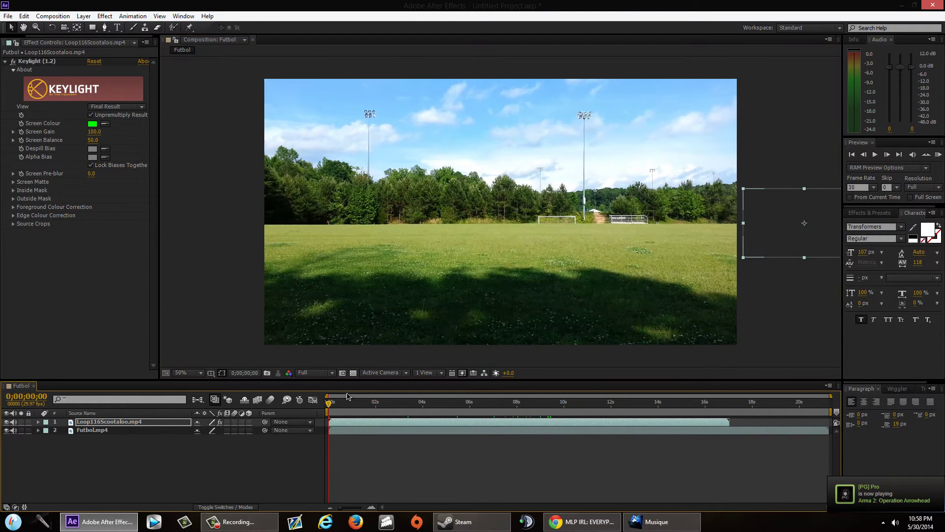
{"action": "left_click_drag", "start_coordinate": [528, 408], "coordinate": [496, 405]}
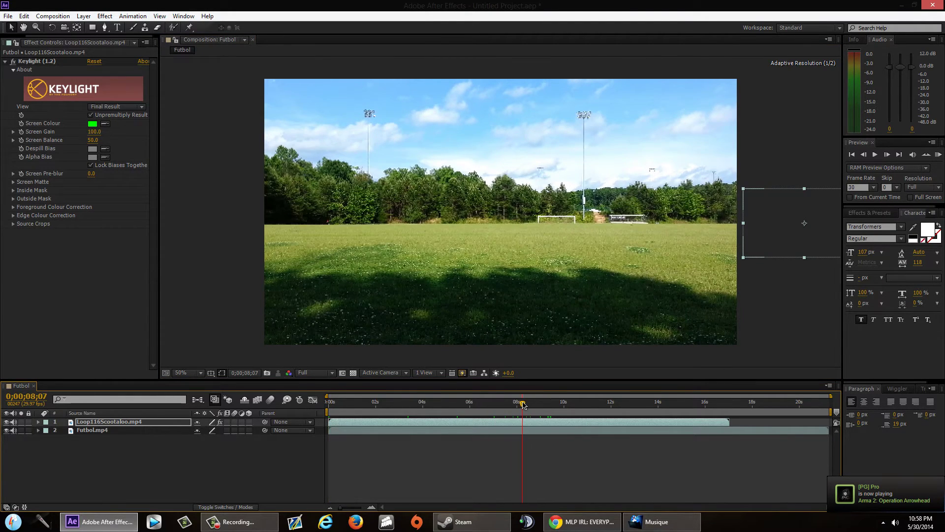
{"action": "left_click_drag", "start_coordinate": [505, 344], "coordinate": [391, 336]}
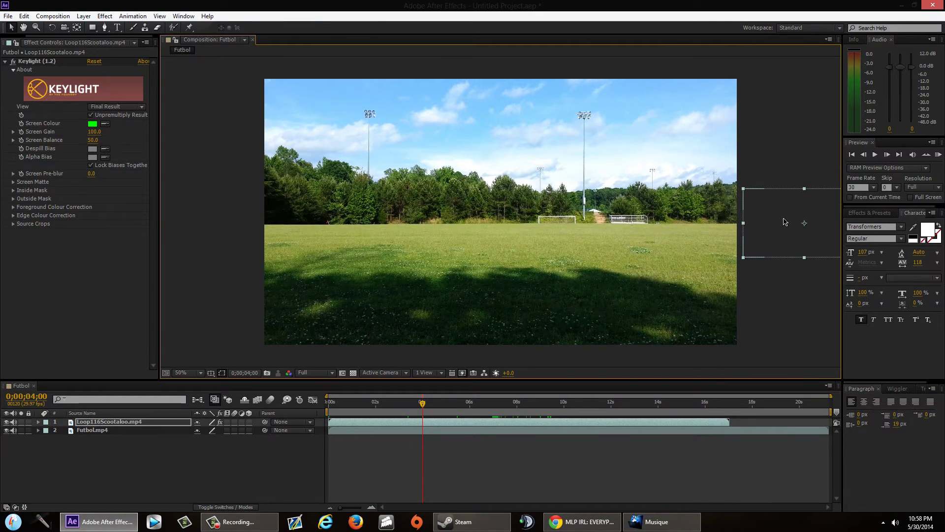
{"action": "left_click_drag", "start_coordinate": [785, 223], "coordinate": [786, 218]}
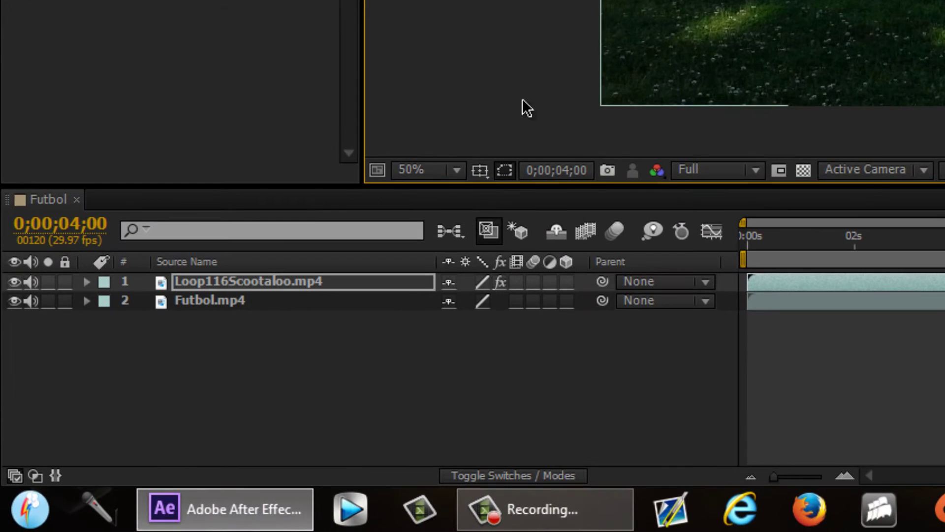
- Expand layer 1's Transform group and set a Position keyframe at 0;00;04;00 (2194, 566)
{"action": "left_click", "coordinate": [87, 281]}
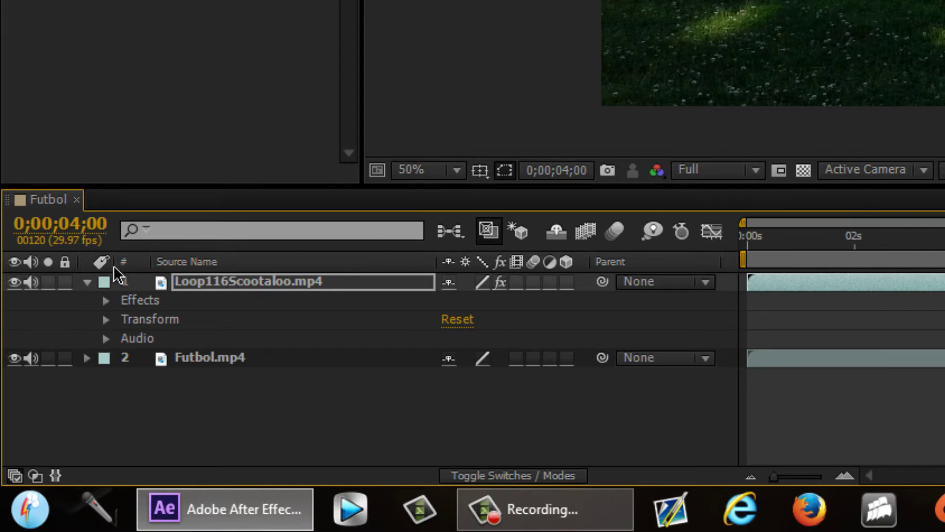
{"action": "left_click", "coordinate": [107, 320]}
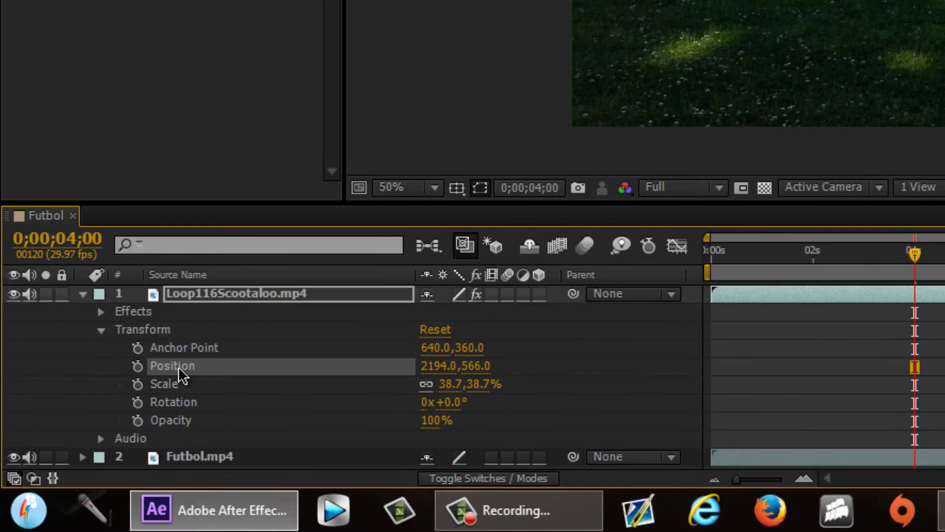
{"action": "left_click", "coordinate": [139, 367]}
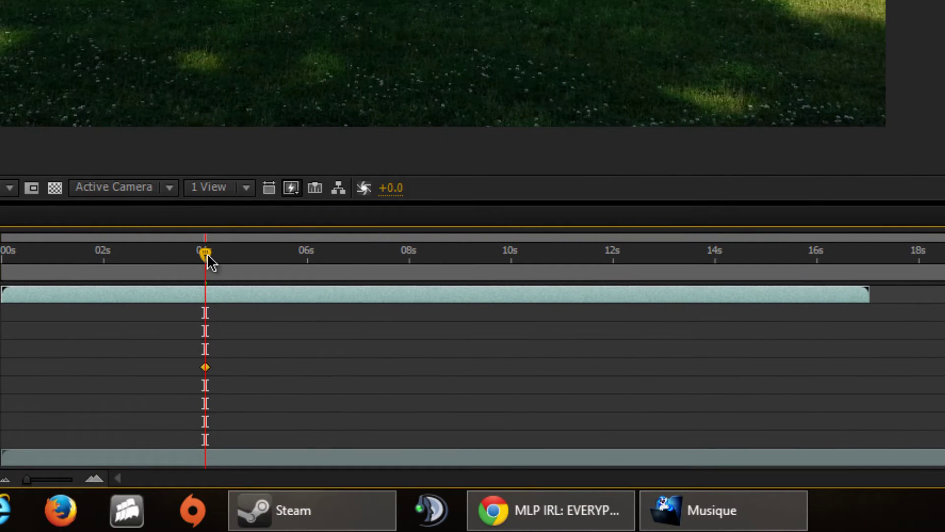
- At 0;00;07;04, drag the pony off the left edge so Position reads -280, 566
{"action": "left_click_drag", "start_coordinate": [211, 259], "coordinate": [362, 256]}
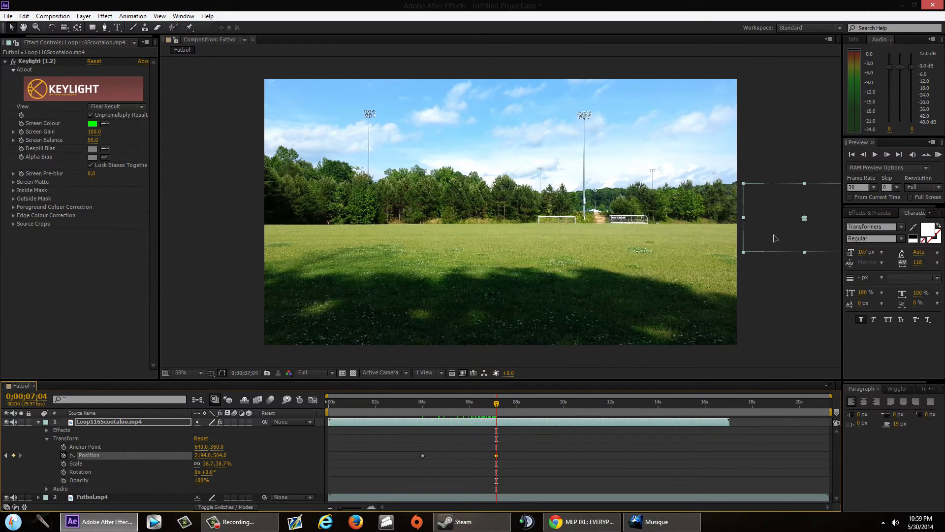
{"action": "left_click_drag", "start_coordinate": [775, 239], "coordinate": [166, 217]}
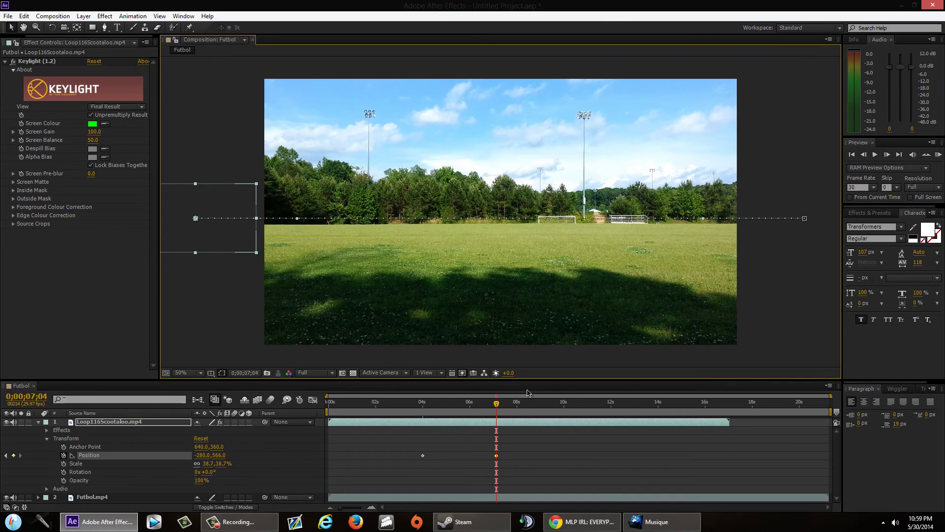
- Preview the pony running right to left, starting from around the 4-second mark
{"action": "left_click", "coordinate": [423, 408]}
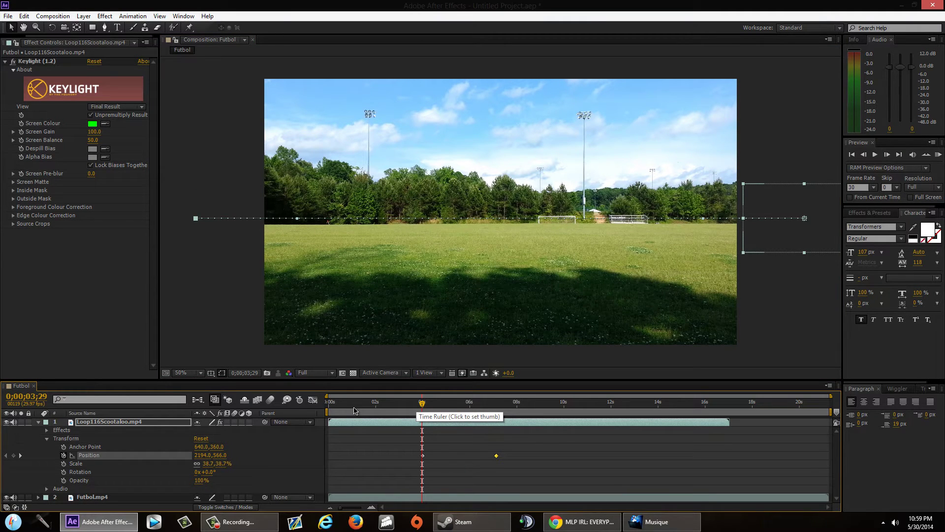
{"action": "key", "text": "space"}
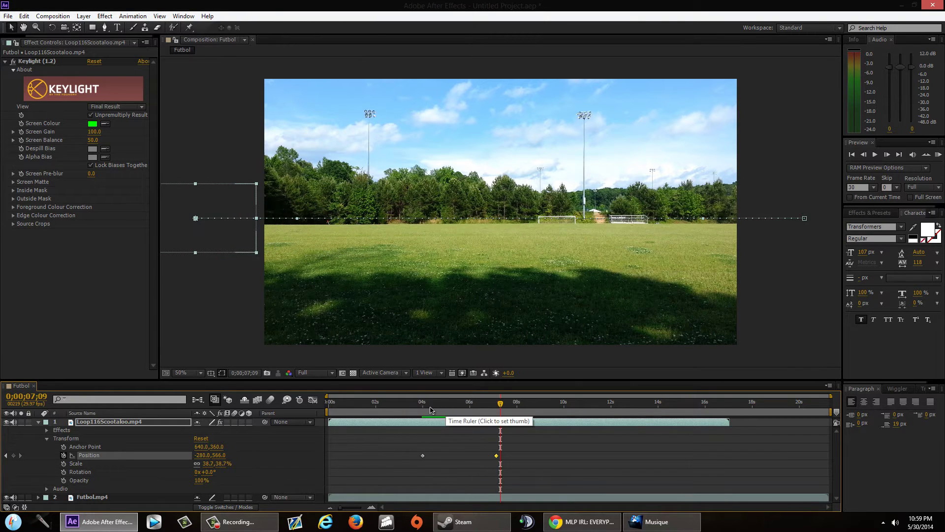
{"action": "left_click", "coordinate": [423, 404]}
{"action": "key", "text": "space"}
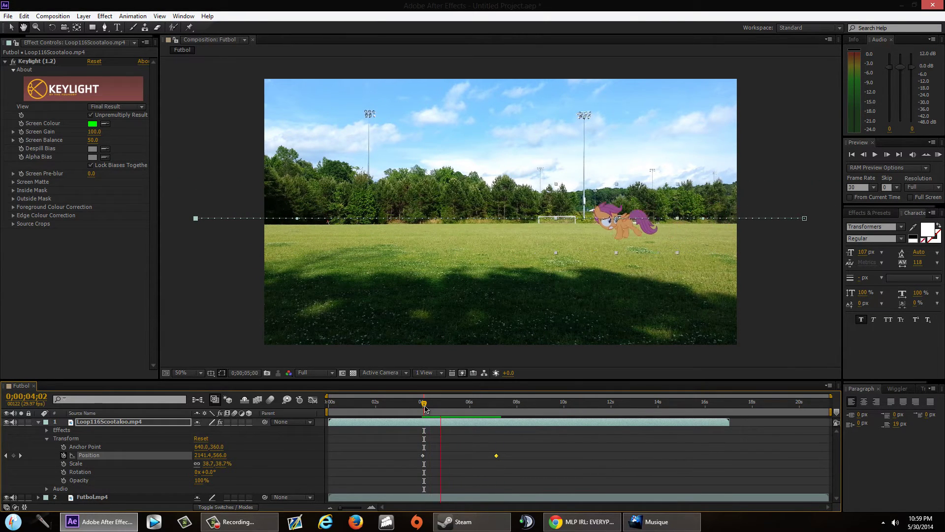
- Move the ending Position keyframe from 0;00;07;04 to about 12 seconds and preview the slower run
{"action": "key", "text": "space"}
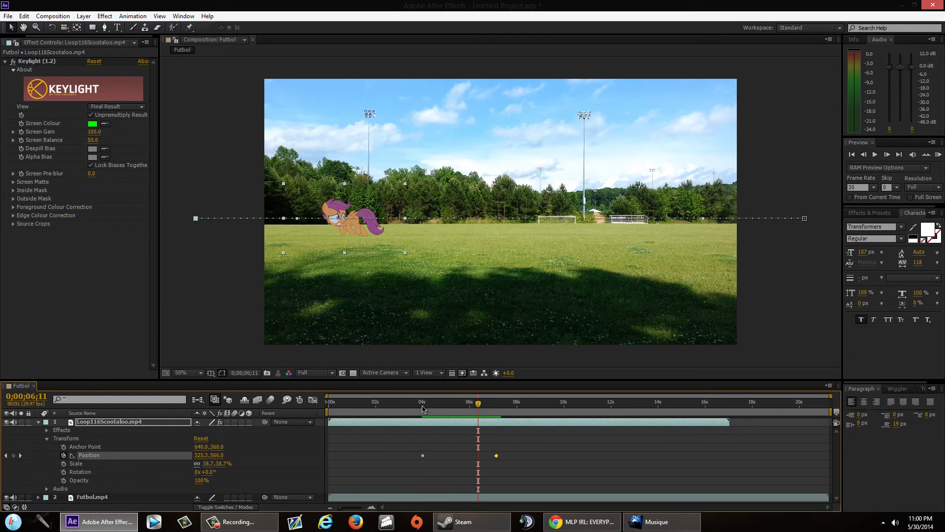
{"action": "left_click_drag", "start_coordinate": [476, 402], "coordinate": [426, 406]}
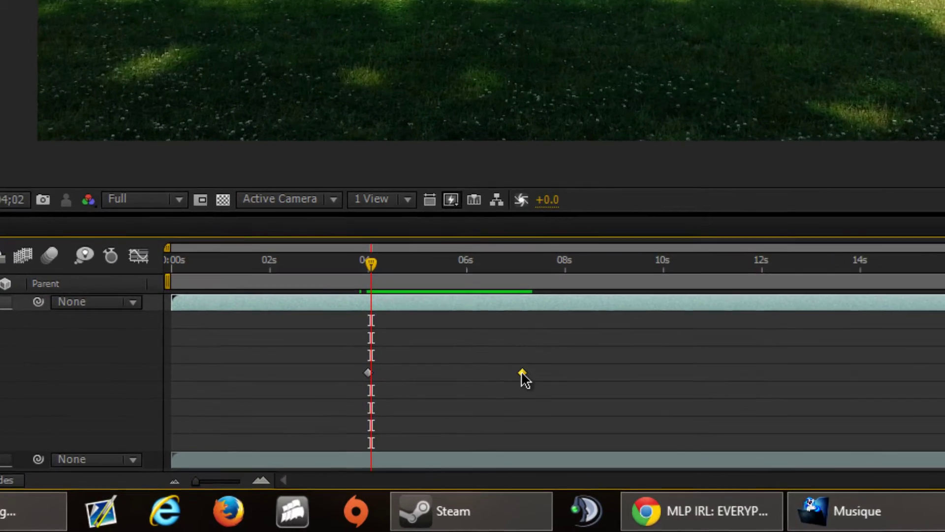
{"action": "mouse_move", "coordinate": [497, 457]}
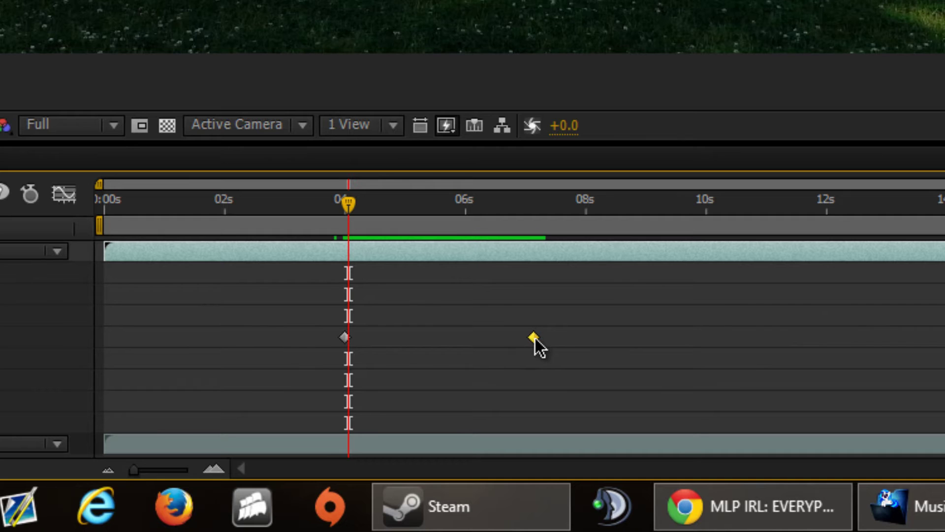
{"action": "left_click_drag", "start_coordinate": [561, 334], "coordinate": [651, 333]}
{"action": "left_click_drag", "start_coordinate": [835, 318], "coordinate": [832, 317]}
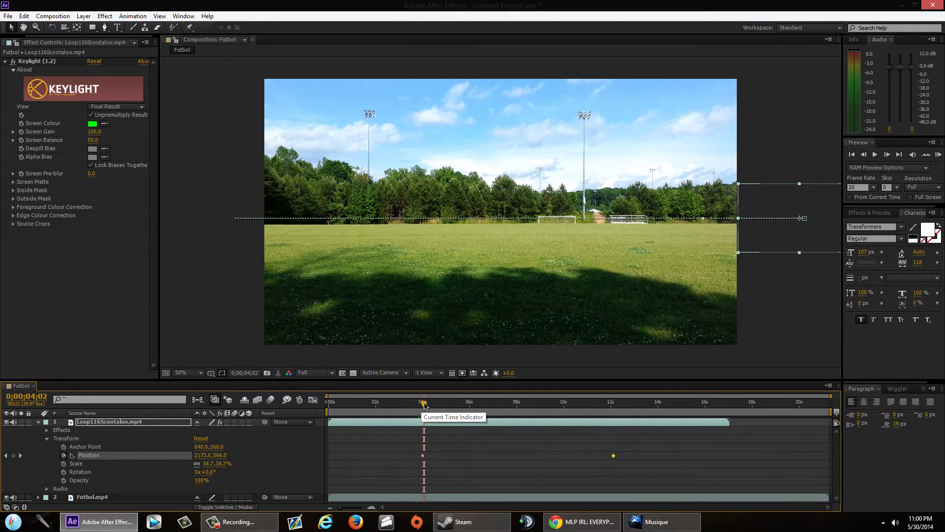
{"action": "left_click_drag", "start_coordinate": [425, 405], "coordinate": [423, 405]}
{"action": "key", "text": "space"}
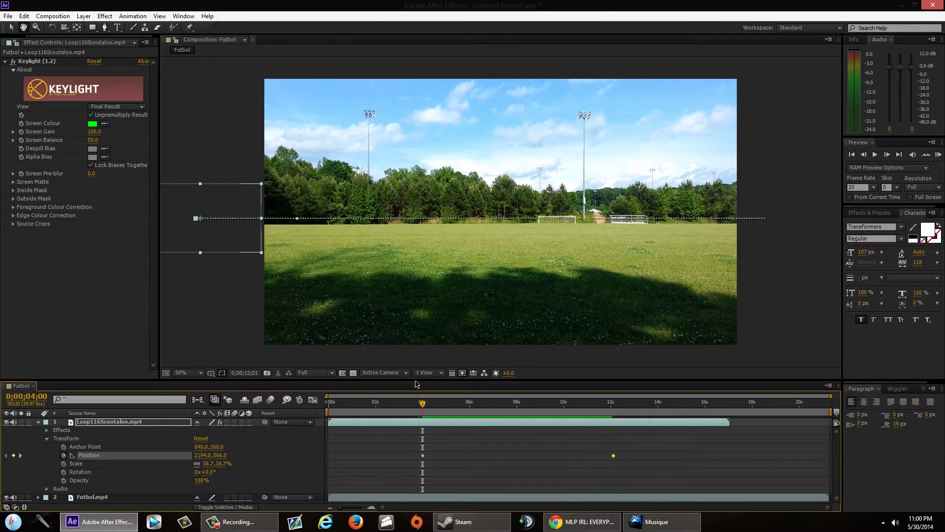
- Replay the pony's run from the first Position keyframe with the J shortcut
{"action": "left_click", "coordinate": [427, 404]}
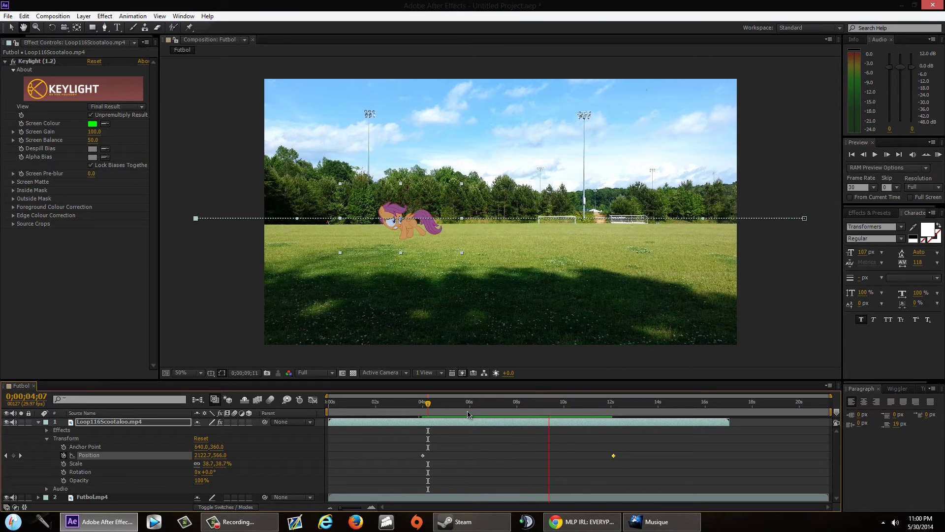
{"action": "left_click", "coordinate": [449, 407]}
{"action": "key", "text": "j"}
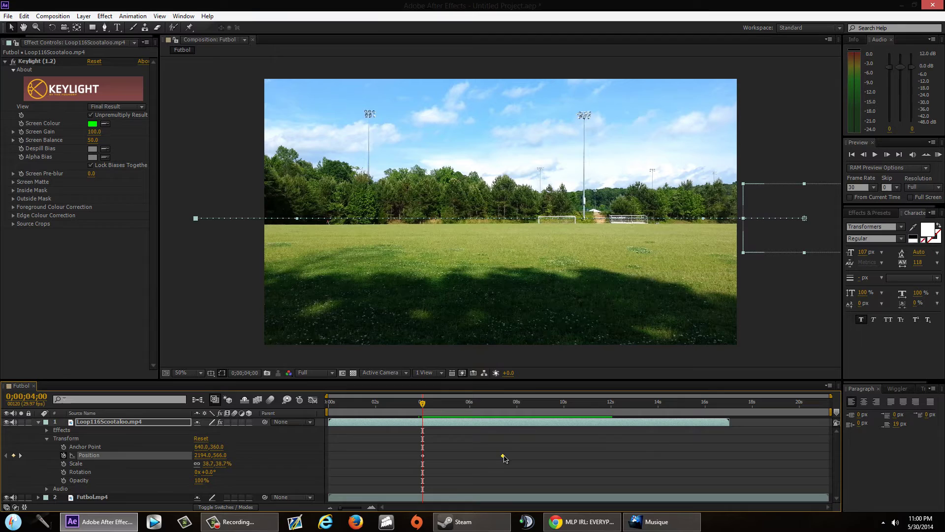
{"action": "key", "text": "space"}
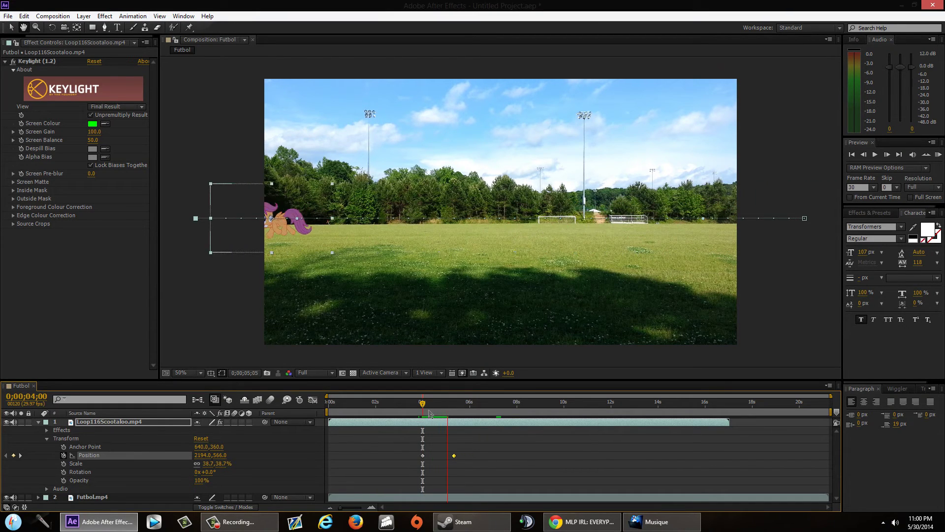
- Preview the run again, then move the ending Position keyframe to about 11.5 seconds
{"action": "left_click", "coordinate": [429, 412]}
{"action": "left_click", "coordinate": [421, 404]}
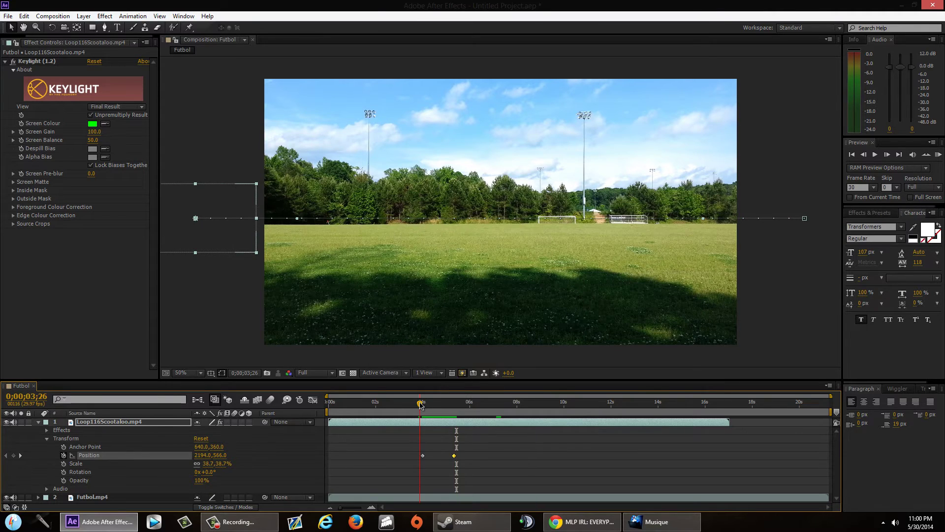
{"action": "key", "text": "space"}
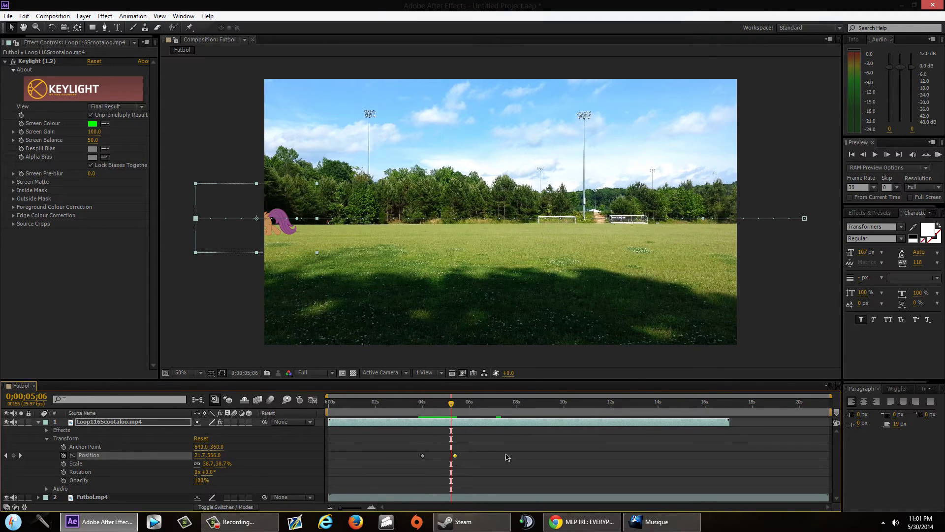
{"action": "left_click_drag", "start_coordinate": [455, 455], "coordinate": [601, 455]}
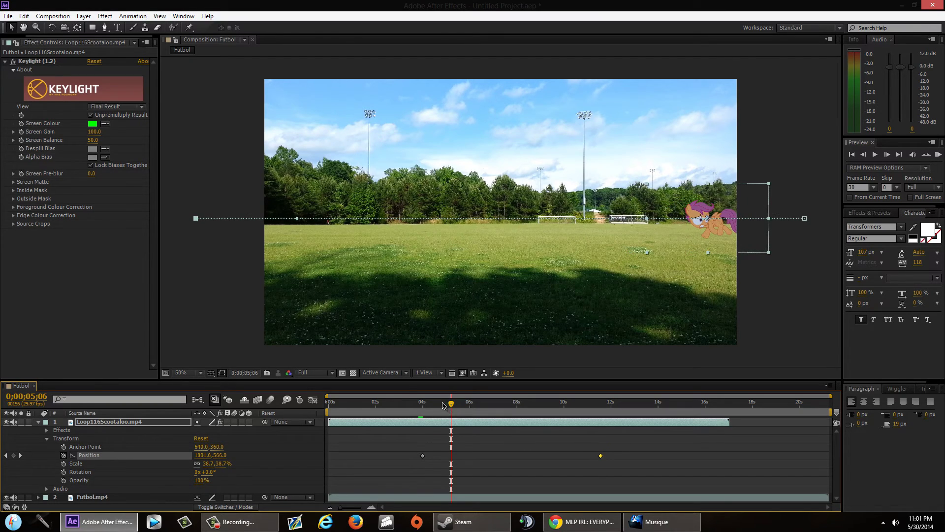
{"action": "mouse_move", "coordinate": [443, 405]}
{"action": "left_mouse_down"}
{"action": "mouse_move", "coordinate": [418, 403]}
{"action": "mouse_move", "coordinate": [426, 403]}
{"action": "left_mouse_up"}
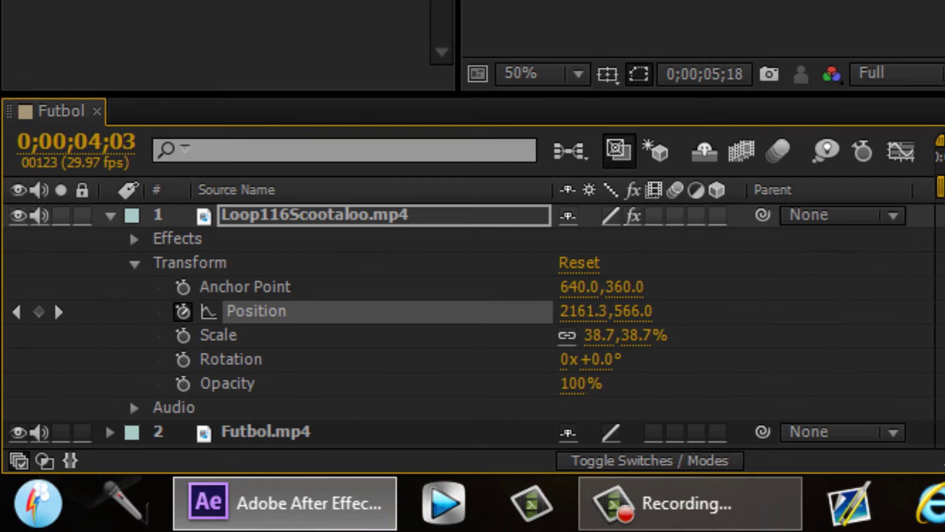
- Stop playback and enable motion blur for the Futbol composition
{"action": "key", "text": "space"}
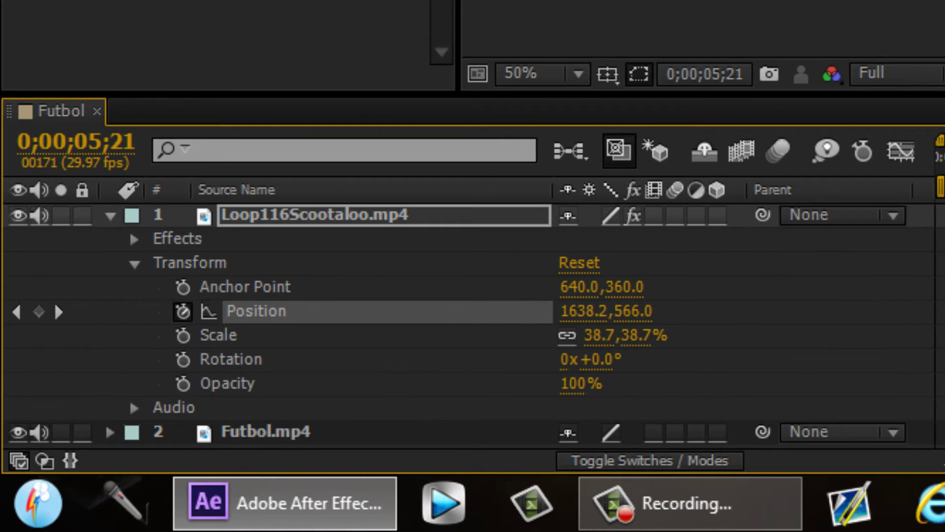
{"action": "left_click", "coordinate": [781, 153]}
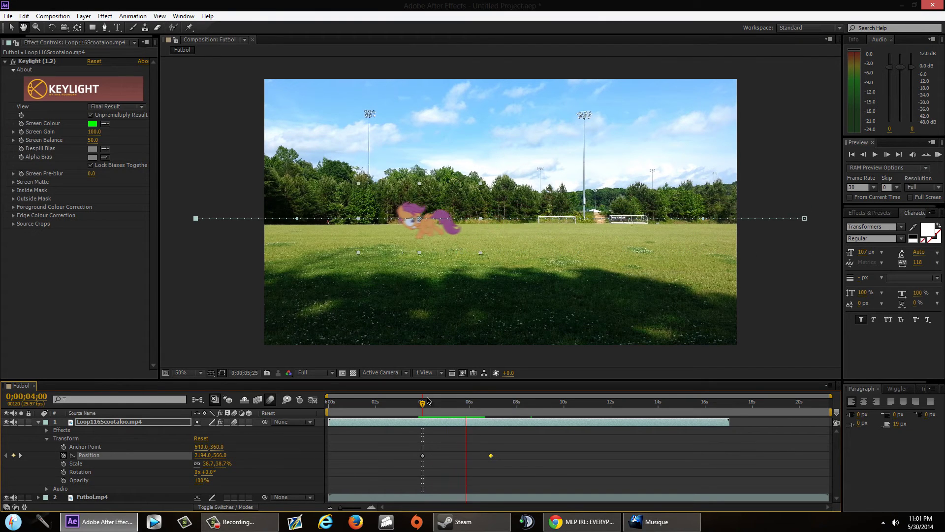
{"action": "left_click_drag", "start_coordinate": [443, 404], "coordinate": [461, 408]}
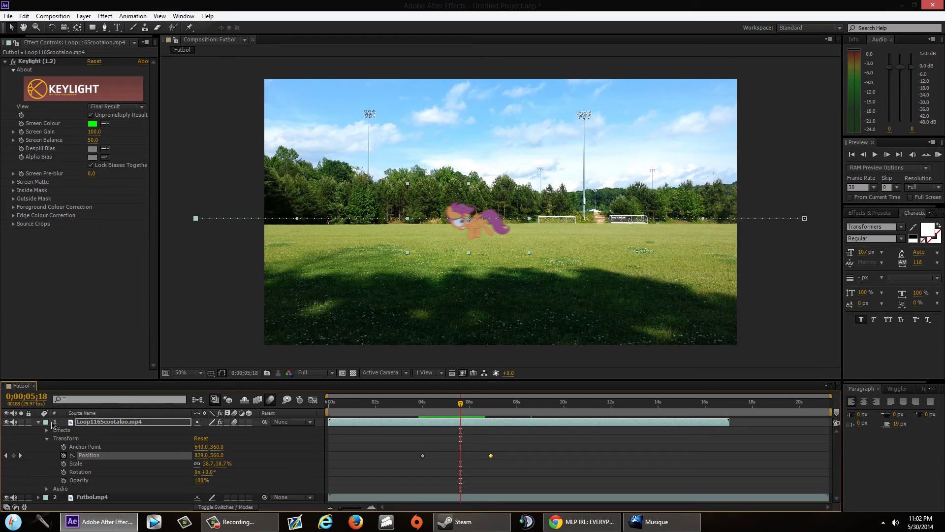
{"action": "left_click", "coordinate": [42, 426]}
{"action": "left_click", "coordinate": [40, 423]}
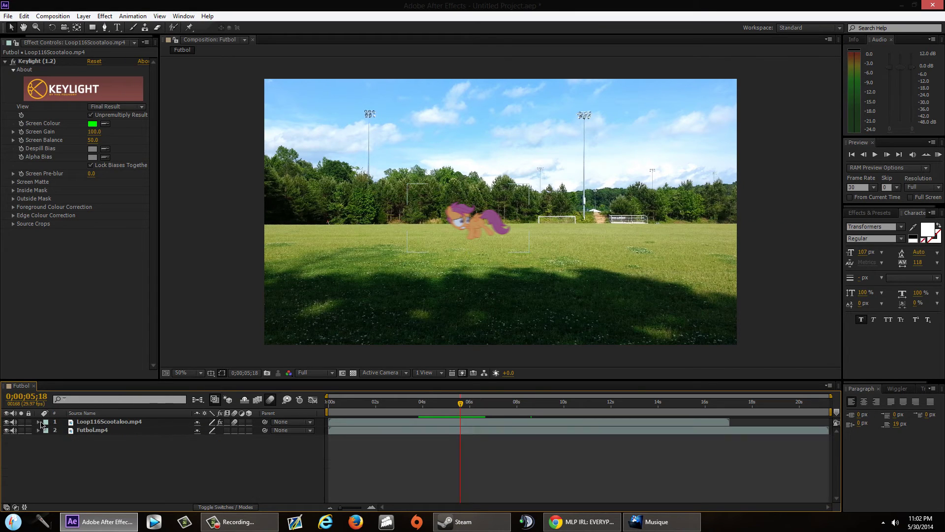
{"action": "left_click", "coordinate": [89, 431]}
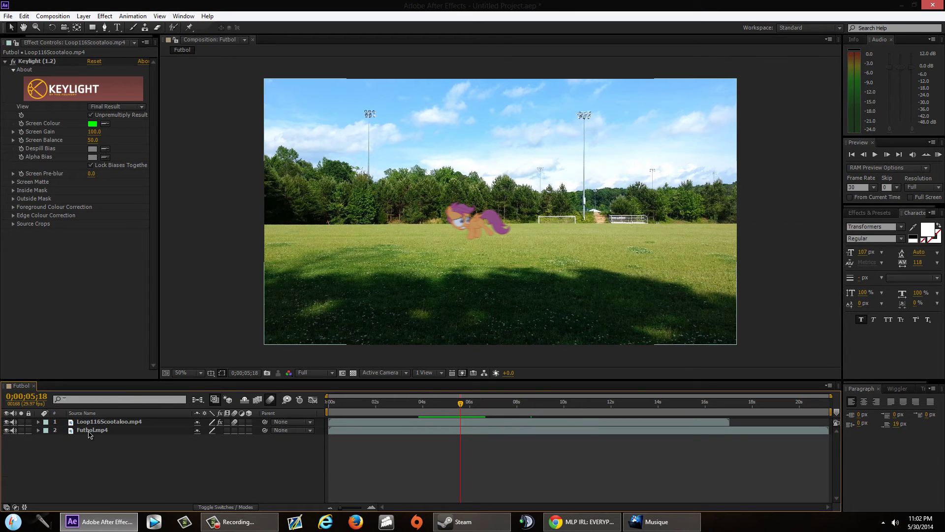
{"action": "left_click", "coordinate": [116, 422]}
{"action": "key", "text": "ctrl+d"}
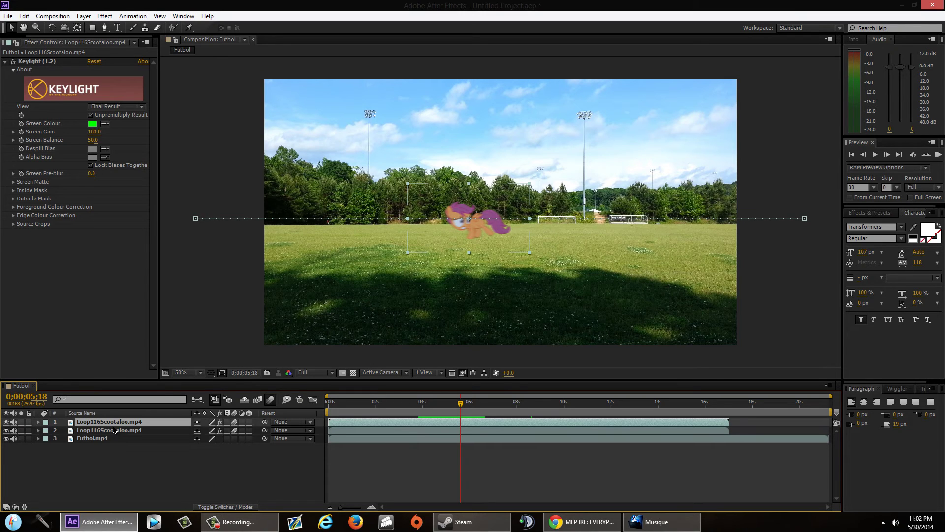
{"action": "right_click", "coordinate": [120, 427]}
{"action": "mouse_move", "coordinate": [188, 201]}
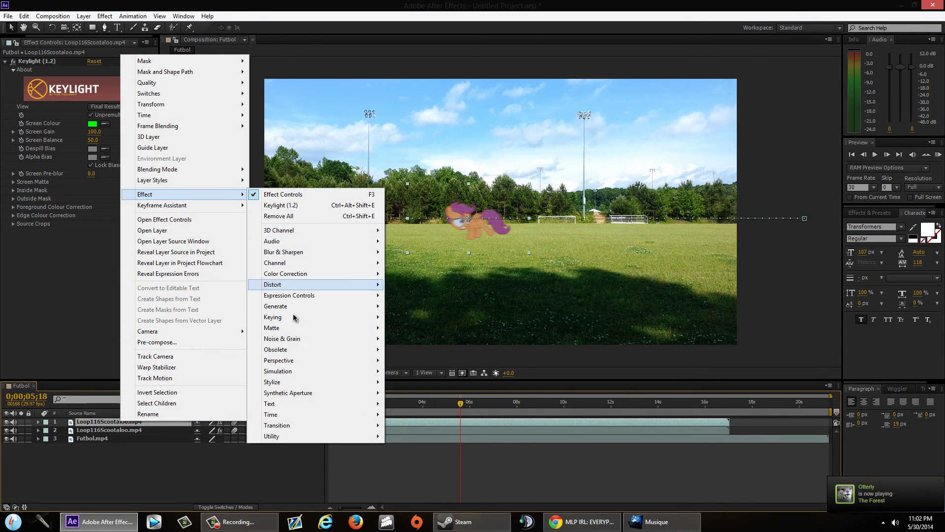
{"action": "mouse_move", "coordinate": [295, 385]}
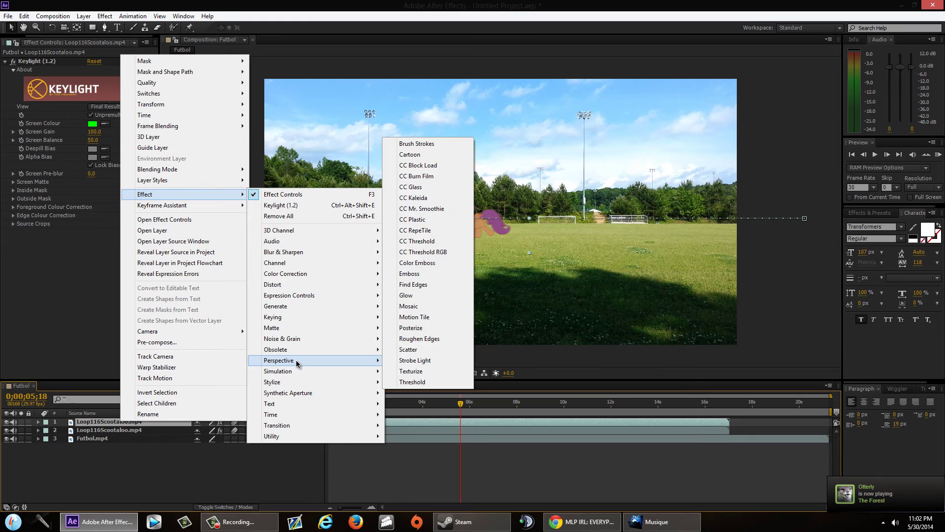
{"action": "mouse_move", "coordinate": [297, 361]}
{"action": "left_click", "coordinate": [420, 458]}
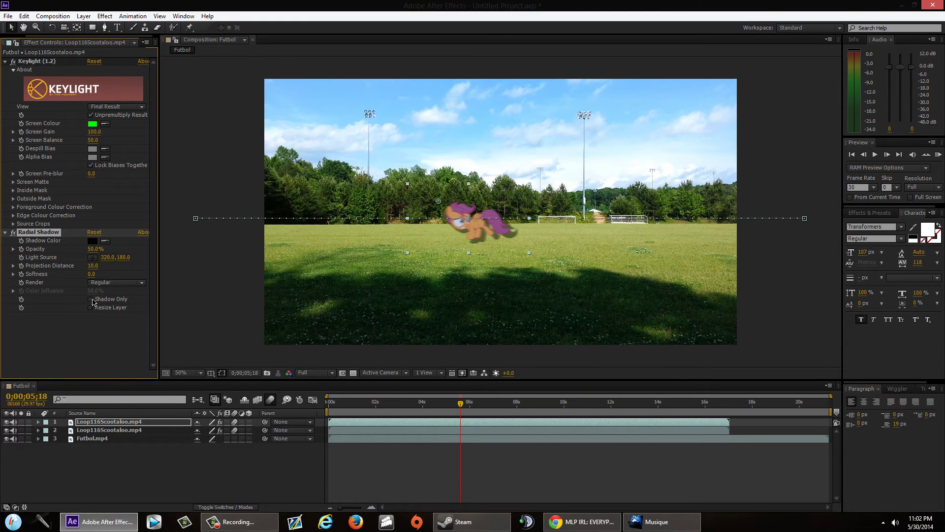
{"action": "left_click", "coordinate": [132, 299]}
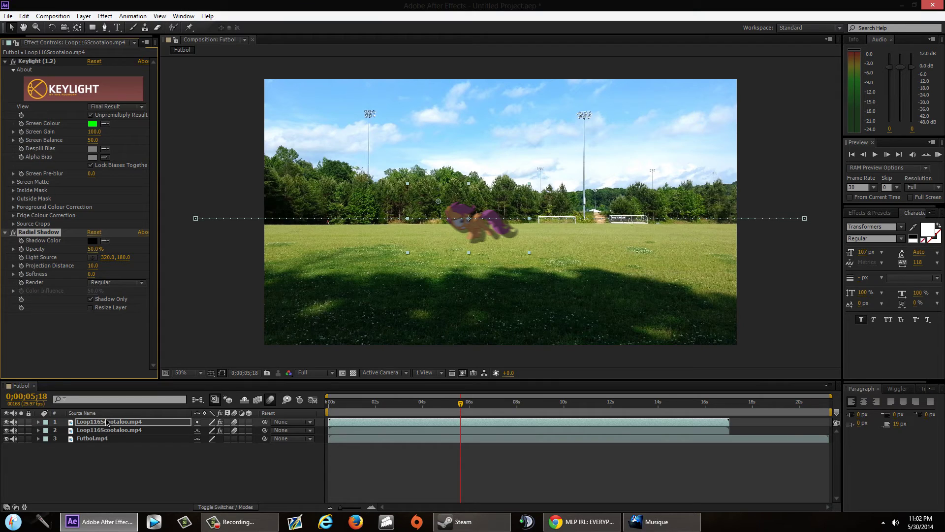
{"action": "left_click_drag", "start_coordinate": [106, 422], "coordinate": [117, 434]}
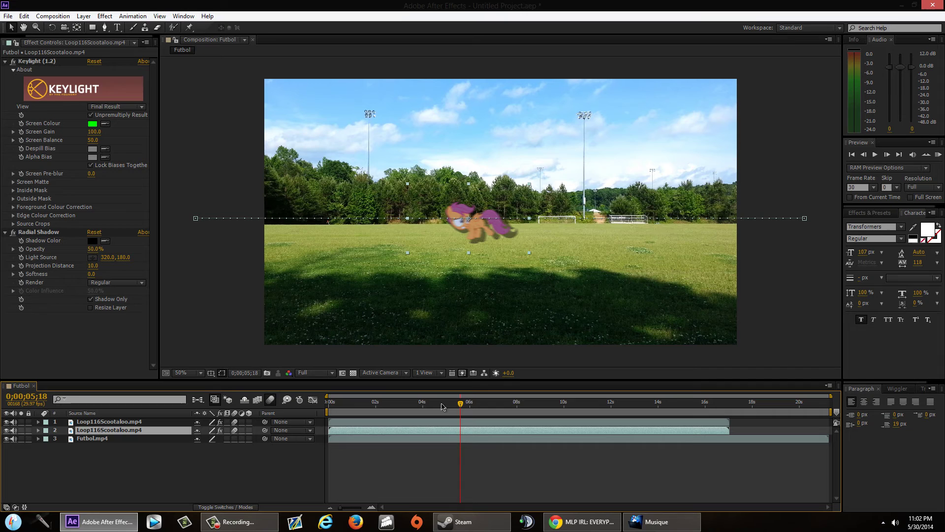
{"action": "mouse_move", "coordinate": [460, 405]}
{"action": "left_mouse_down"}
{"action": "mouse_move", "coordinate": [339, 408]}
{"action": "mouse_move", "coordinate": [465, 407]}
{"action": "mouse_move", "coordinate": [449, 407]}
{"action": "left_mouse_up"}
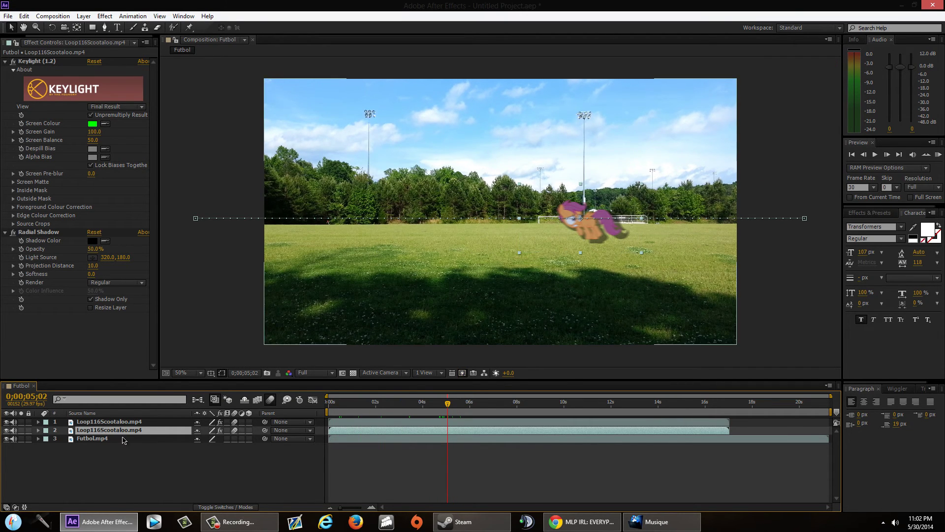
{"action": "key", "text": "Delete"}
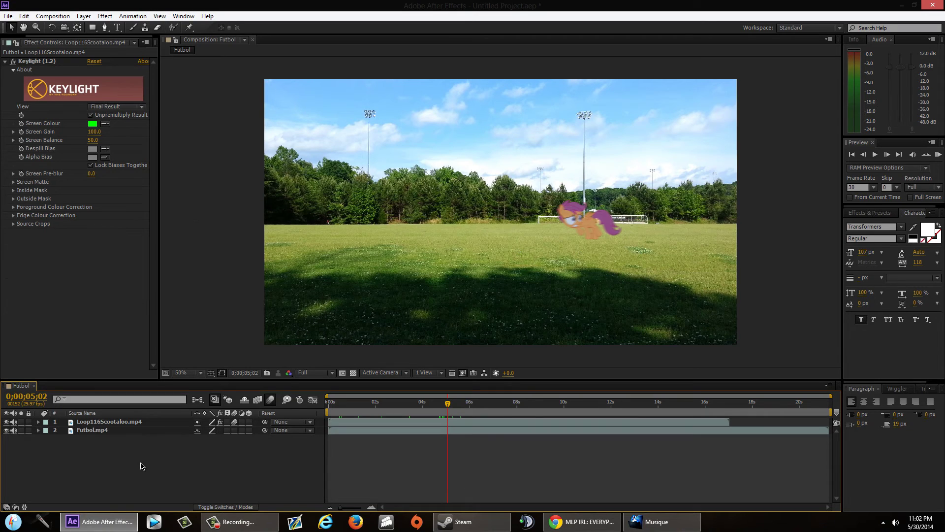
- Create a new black solid and shrink it to a small rectangle (about 9%) under the pony
{"action": "right_click", "coordinate": [141, 466]}
{"action": "mouse_move", "coordinate": [194, 355]}
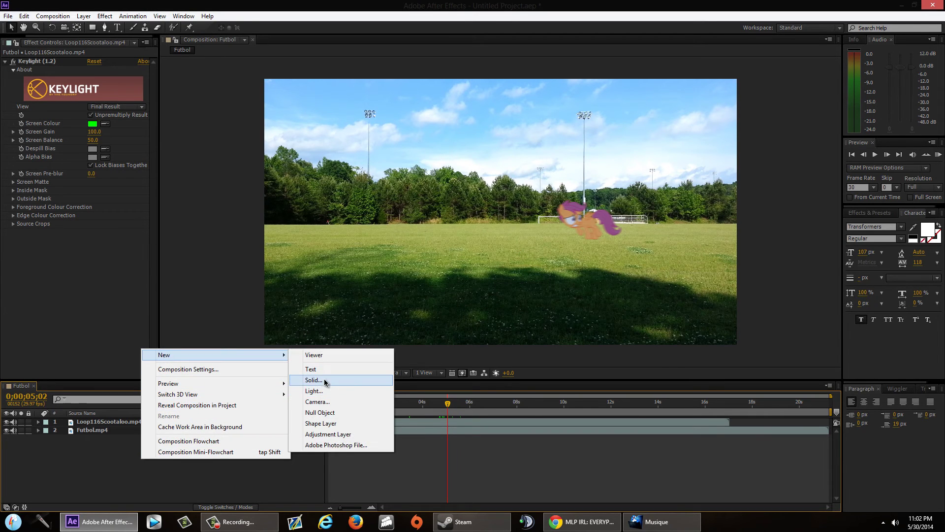
{"action": "left_click", "coordinate": [324, 382]}
{"action": "left_click", "coordinate": [139, 198]}
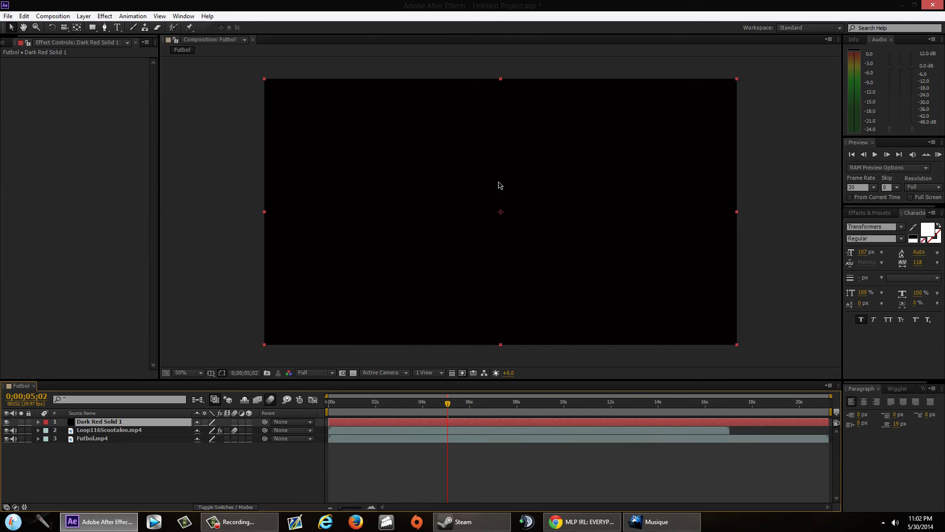
{"action": "left_click_drag", "start_coordinate": [699, 111], "coordinate": [583, 239]}
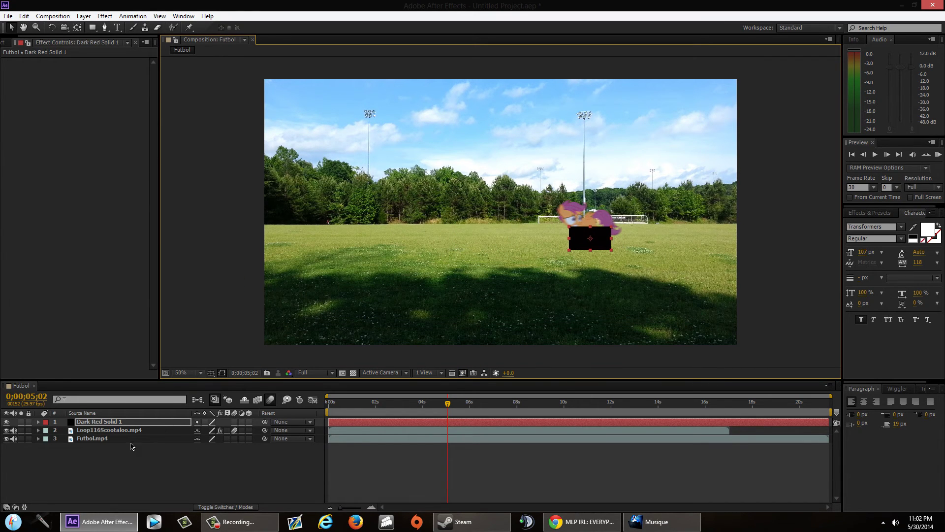
- Place the solid below the pony layer, nudge it under her, and set its Opacity to 42%
{"action": "left_click_drag", "start_coordinate": [101, 422], "coordinate": [113, 435]}
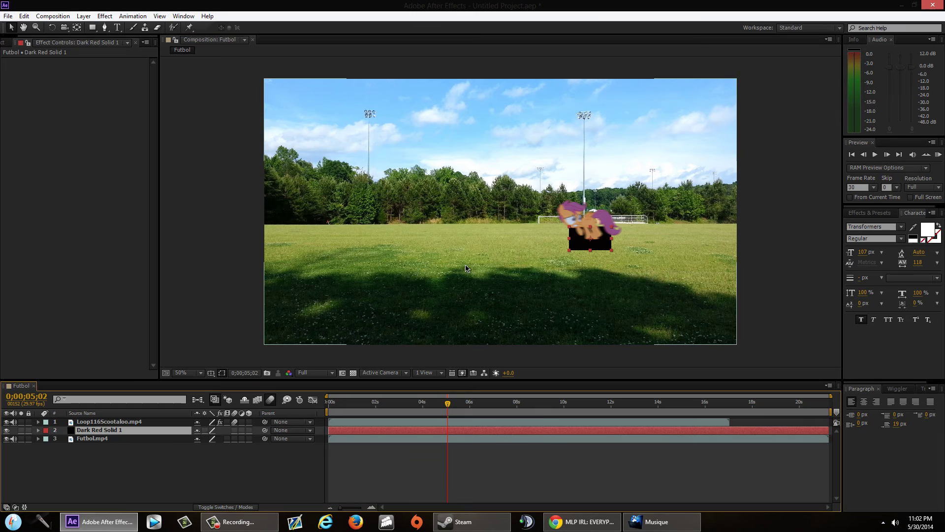
{"action": "left_click_drag", "start_coordinate": [583, 242], "coordinate": [591, 241]}
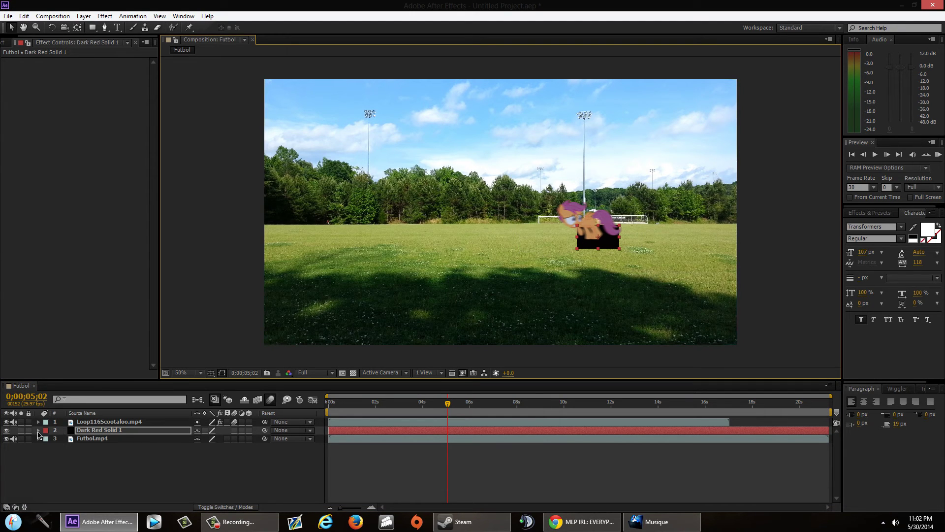
{"action": "left_click", "coordinate": [47, 439]}
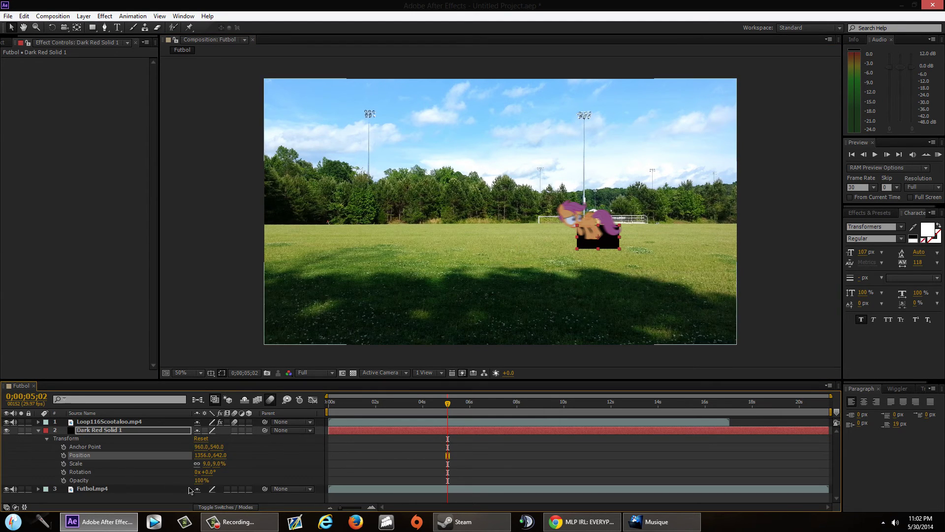
{"action": "mouse_move", "coordinate": [202, 481]}
{"action": "left_mouse_down"}
{"action": "mouse_move", "coordinate": [170, 480]}
{"action": "mouse_move", "coordinate": [207, 480]}
{"action": "left_mouse_up"}
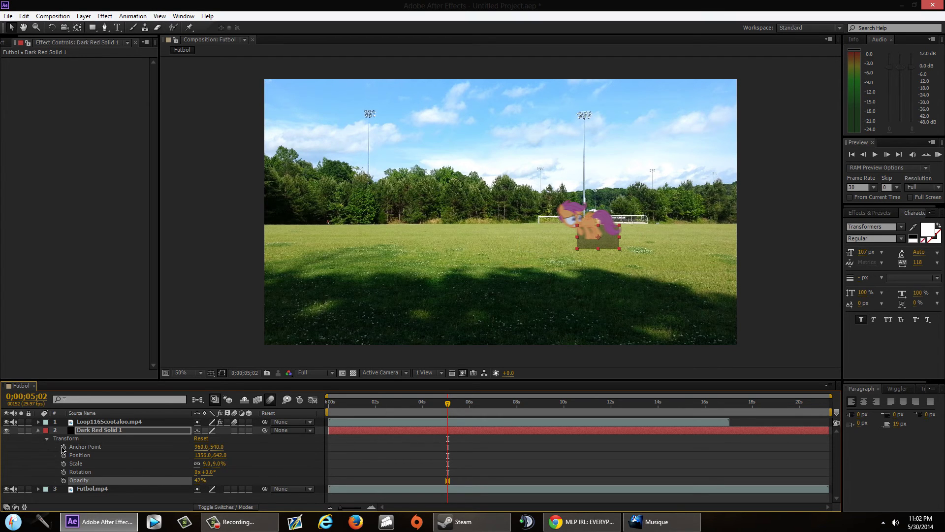
{"action": "left_click", "coordinate": [38, 430]}
{"action": "left_click", "coordinate": [281, 449]}
{"action": "mouse_move", "coordinate": [447, 402]}
{"action": "left_mouse_down"}
{"action": "mouse_move", "coordinate": [484, 409]}
{"action": "mouse_move", "coordinate": [429, 409]}
{"action": "mouse_move", "coordinate": [468, 409]}
{"action": "mouse_move", "coordinate": [446, 412]}
{"action": "left_mouse_up"}
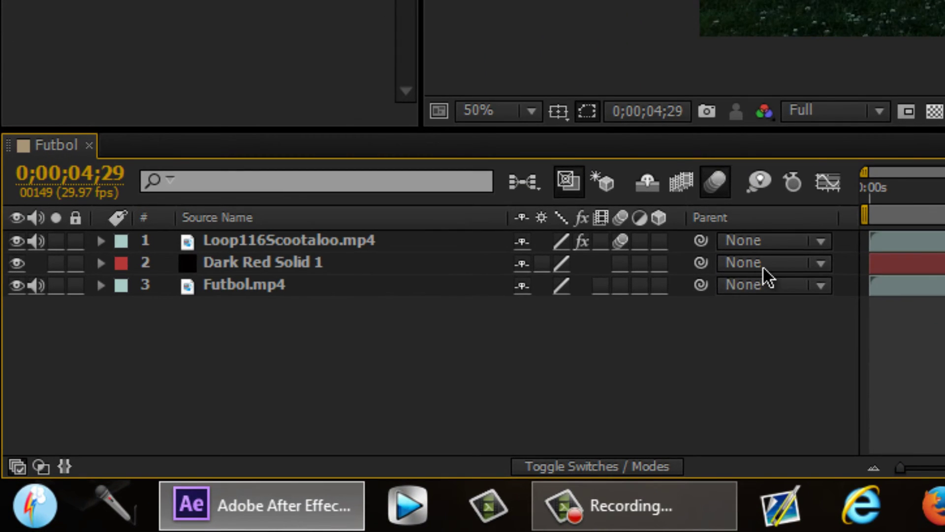
- Set Dark Red Solid 1's Parent to the Loop116Scootaloo.mp4 pony layer
{"action": "left_click", "coordinate": [763, 264]}
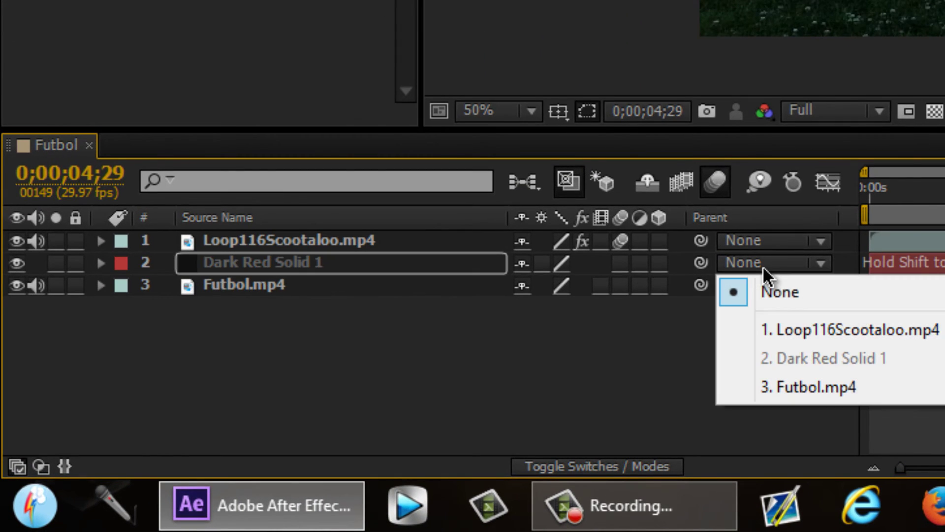
{"action": "left_click", "coordinate": [788, 325]}
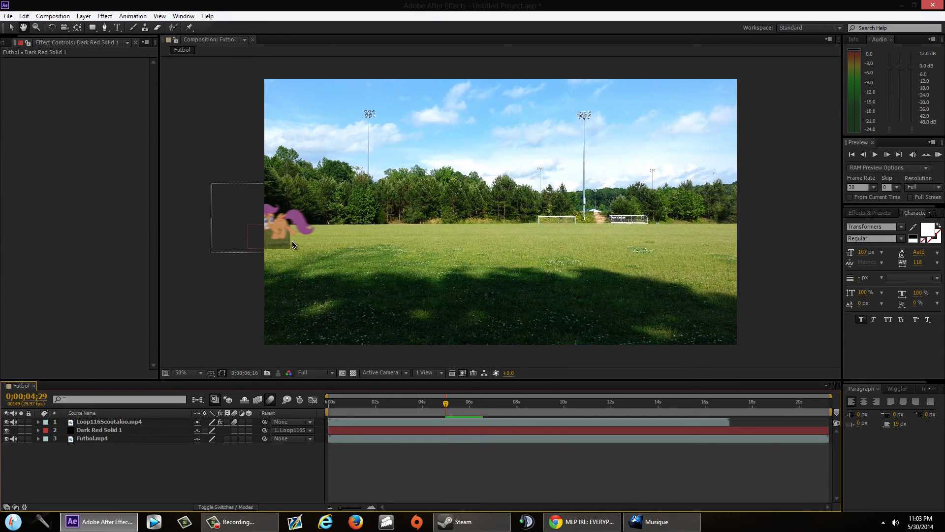
{"action": "left_click_drag", "start_coordinate": [466, 403], "coordinate": [459, 408]}
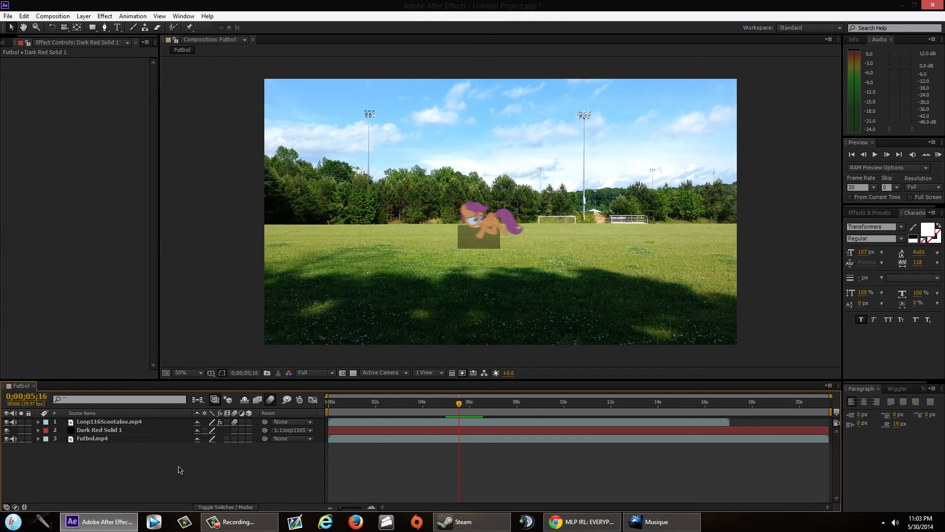
{"action": "left_click", "coordinate": [108, 423]}
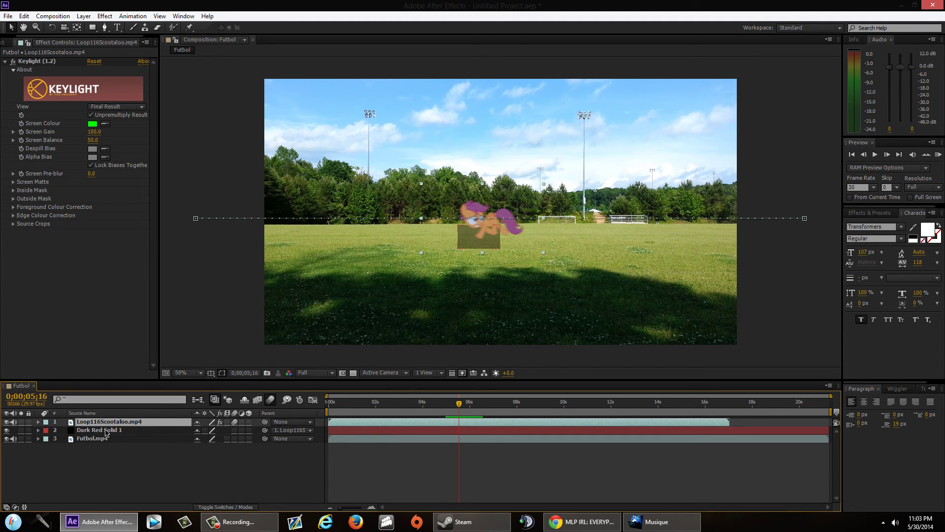
{"action": "left_click", "coordinate": [107, 431]}
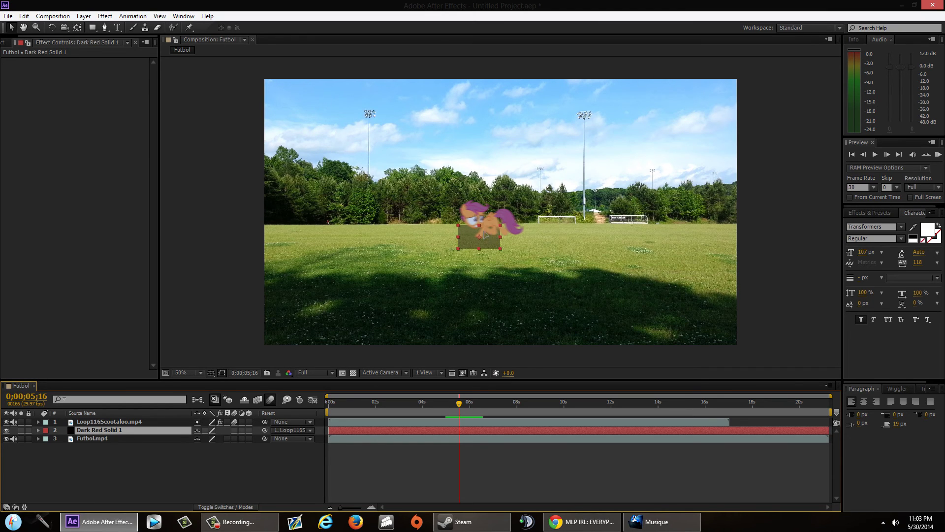
- Move the shadow solid under the pony's body and re-parent it to the pony layer
{"action": "left_click_drag", "start_coordinate": [485, 236], "coordinate": [498, 236]}
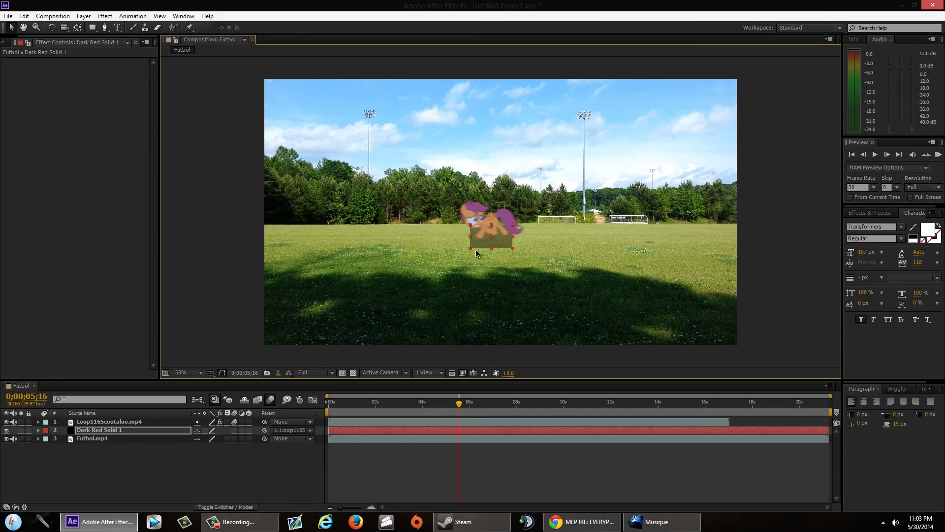
{"action": "left_click", "coordinate": [293, 430]}
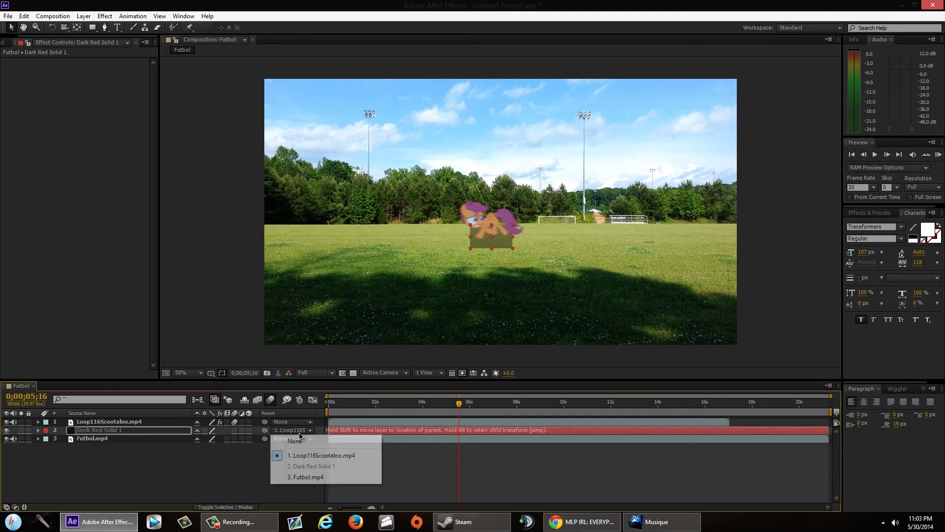
{"action": "left_click", "coordinate": [302, 459]}
{"action": "left_click", "coordinate": [496, 234]}
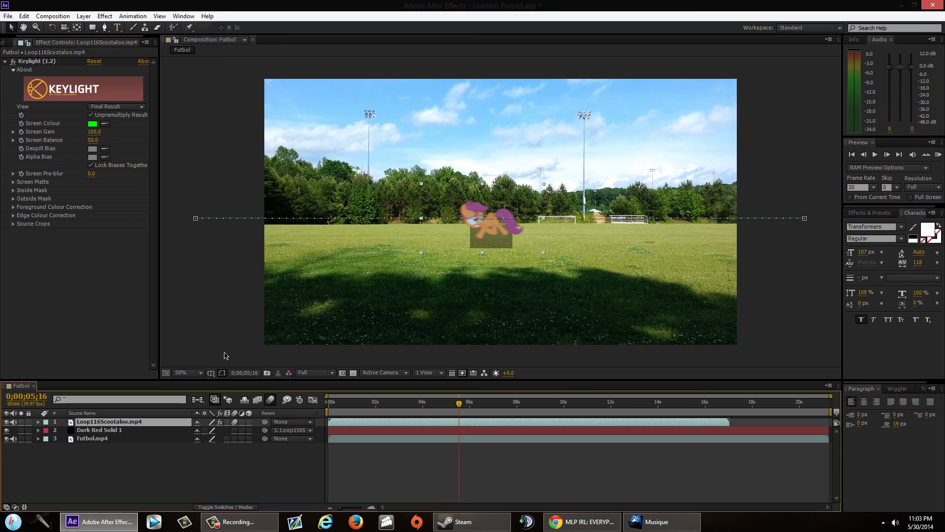
- Scrub to 0;00;05;25 to confirm the shadow follows the pony, then show the recorder window
{"action": "mouse_move", "coordinate": [462, 407]}
{"action": "left_mouse_down"}
{"action": "mouse_move", "coordinate": [490, 405]}
{"action": "mouse_move", "coordinate": [428, 404]}
{"action": "mouse_move", "coordinate": [467, 405]}
{"action": "left_mouse_up"}
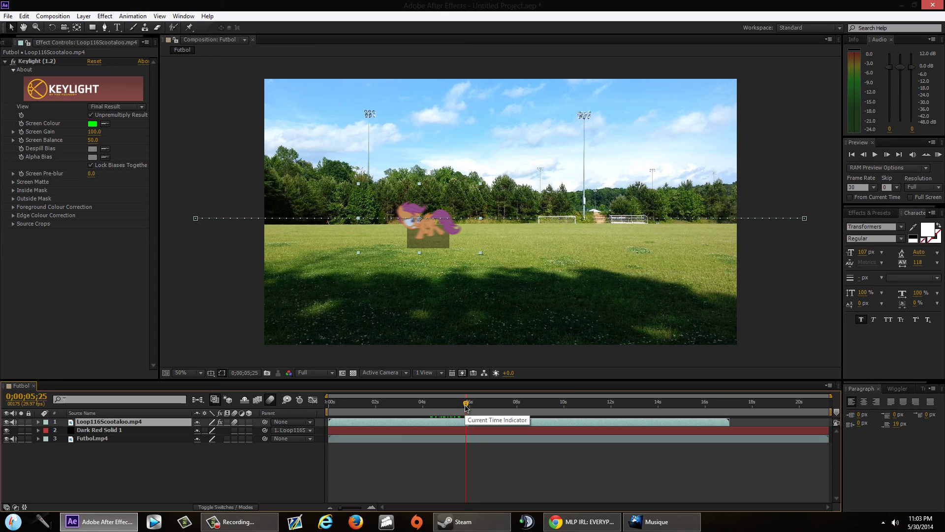
{"action": "left_click", "coordinate": [249, 524]}
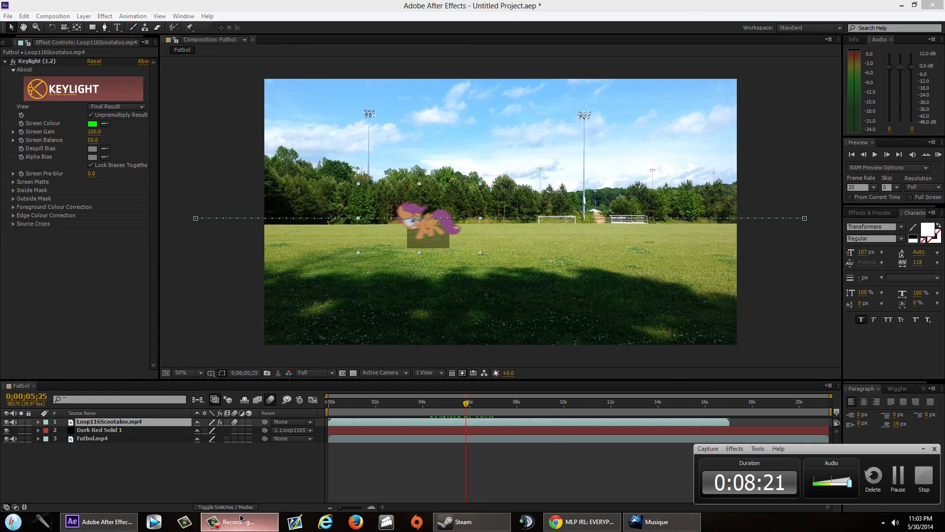